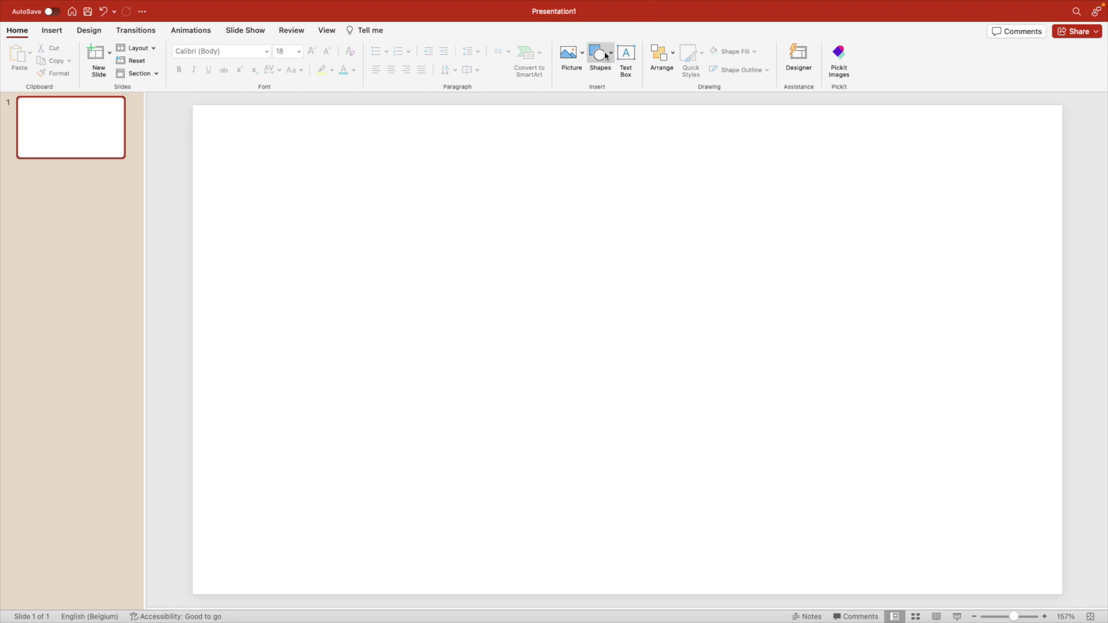
# - Draw a light-blue square about 6.2 cm wide and shift it slightly right and down
pyautogui.click(606, 55)
pyautogui.click(672, 90)
pyautogui.moveTo(346, 264)
pyautogui.mouseDown()
pyautogui.moveTo(497, 383)
pyautogui.moveTo(504, 423)
pyautogui.mouseUp()
pyautogui.click(364, 52)
pyautogui.click(397, 74)
pyautogui.click(342, 52)
pyautogui.click(370, 109)
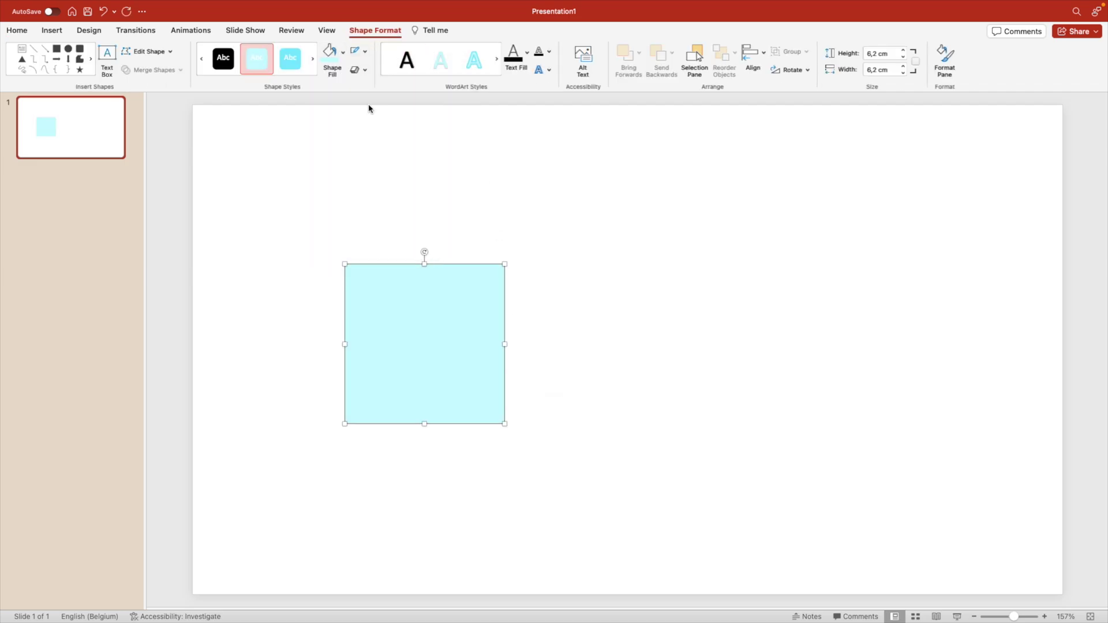
pyautogui.moveTo(423, 359); pyautogui.dragTo(468, 363)
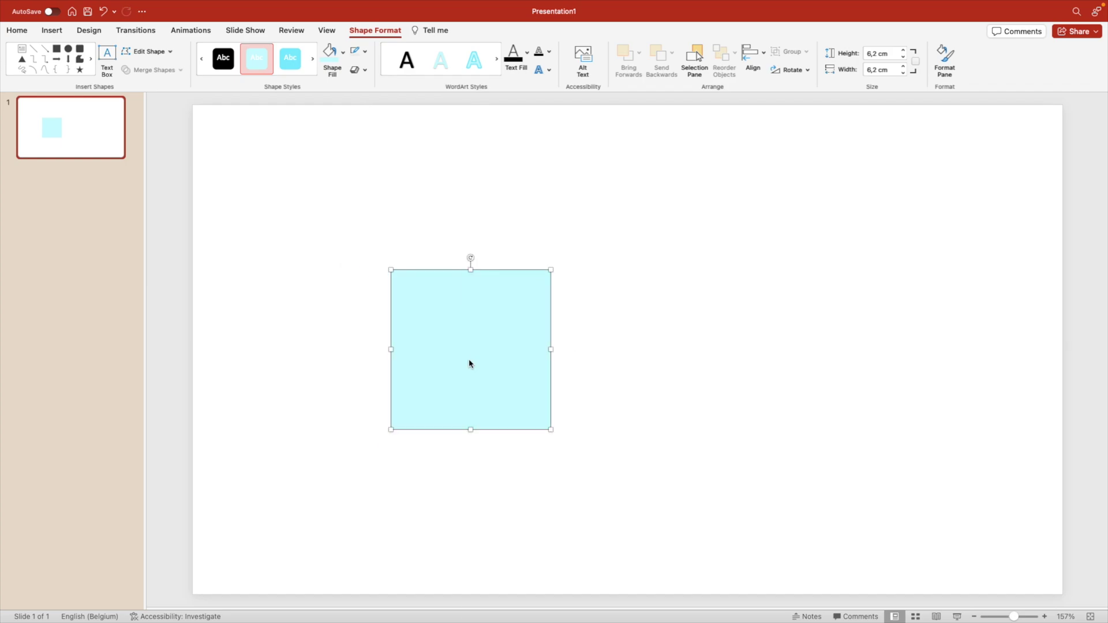
pyautogui.rightClick(470, 363)
# - Apply the Isometric Top-up 3D rotation preset to the square
pyautogui.click(505, 515)
pyautogui.click(851, 110)
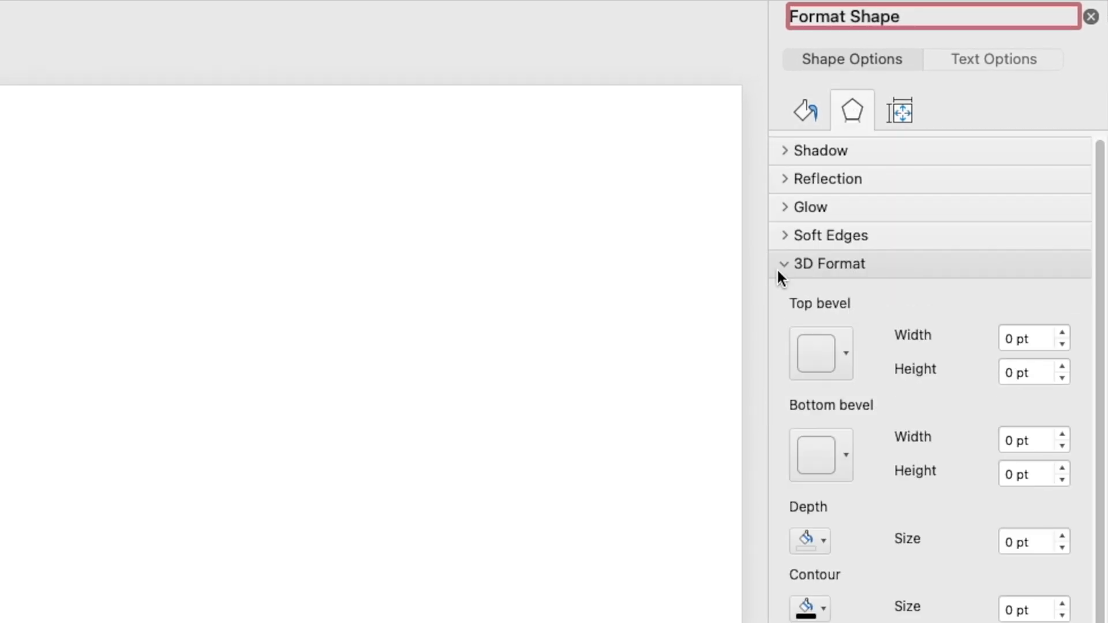
pyautogui.click(780, 264)
pyautogui.click(778, 292)
pyautogui.click(1067, 349)
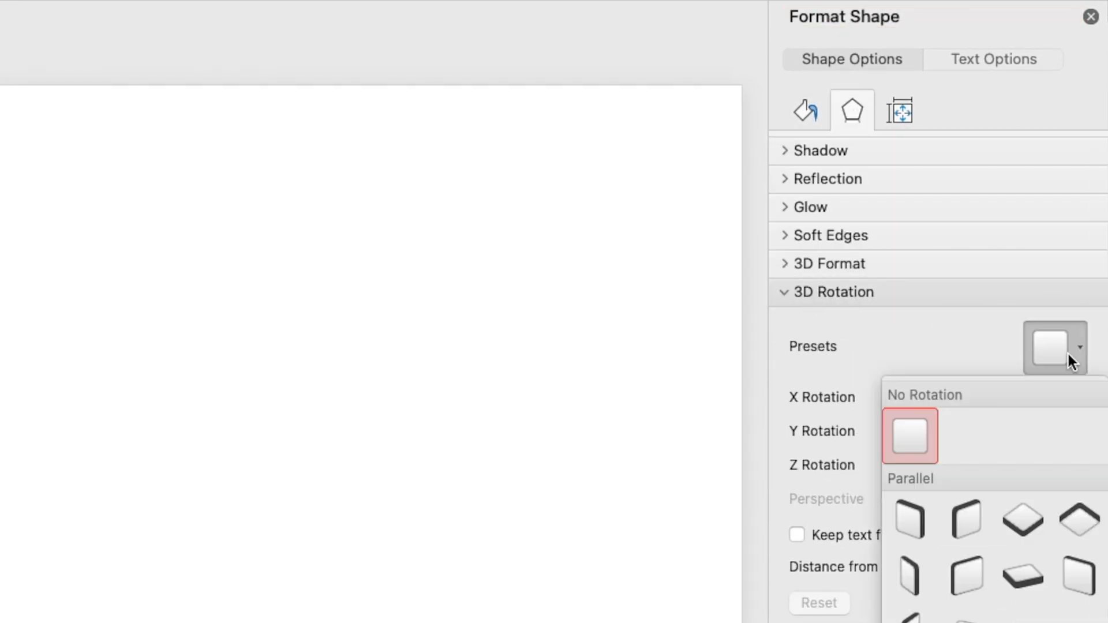
pyautogui.click(1020, 513)
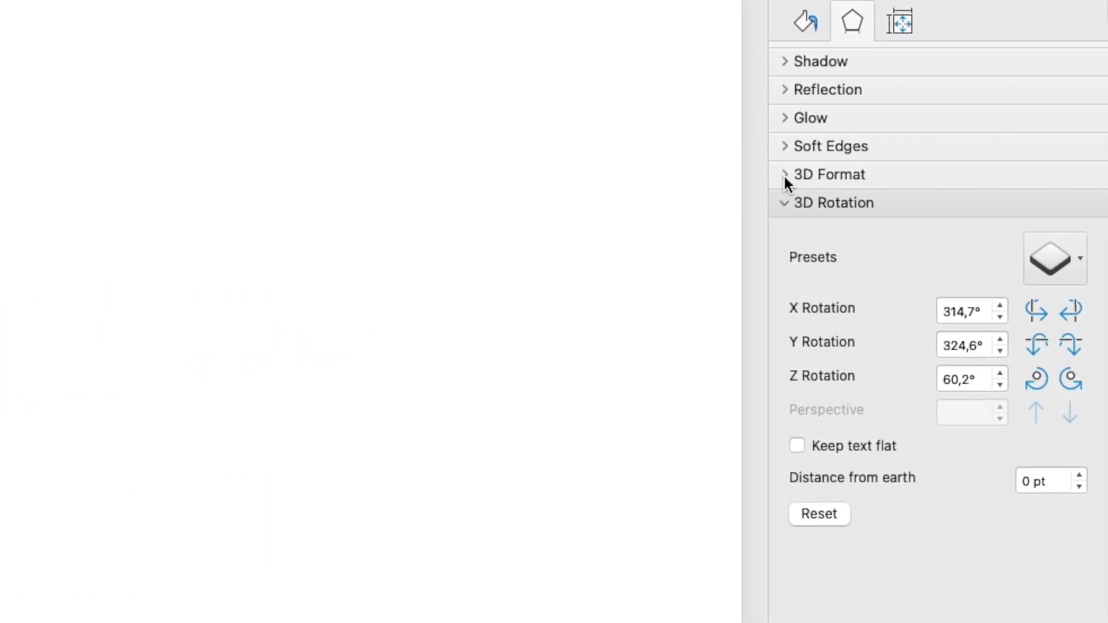
# - Set the square's 3D depth size to 10 pt
pyautogui.click(944, 226)
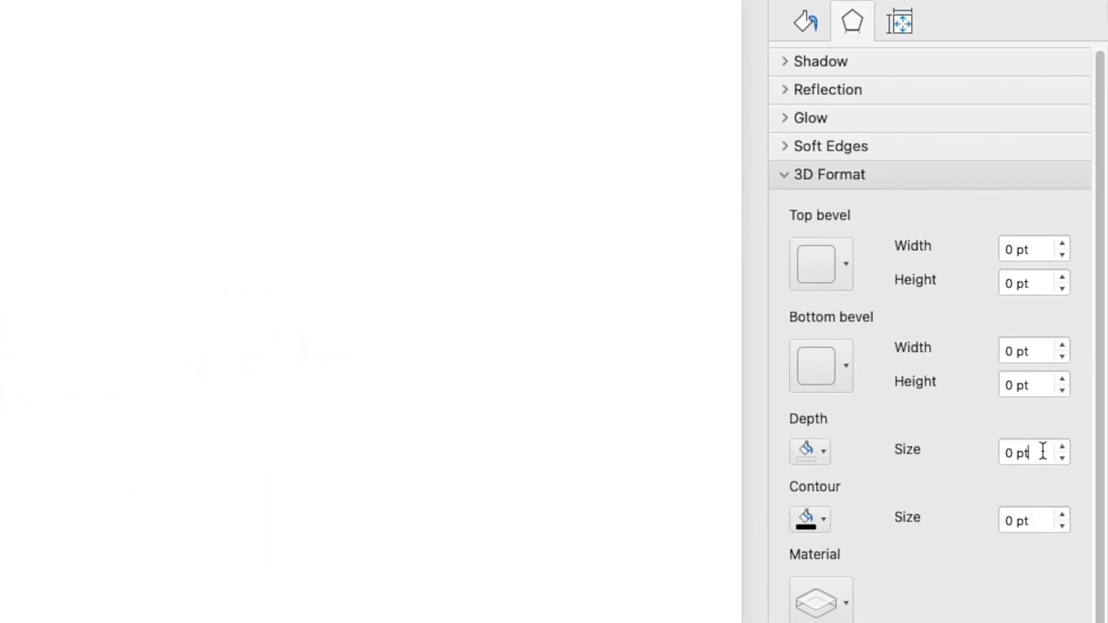
pyautogui.moveTo(1042, 451); pyautogui.dragTo(912, 452)
pyautogui.write('10')
pyautogui.press('Return')
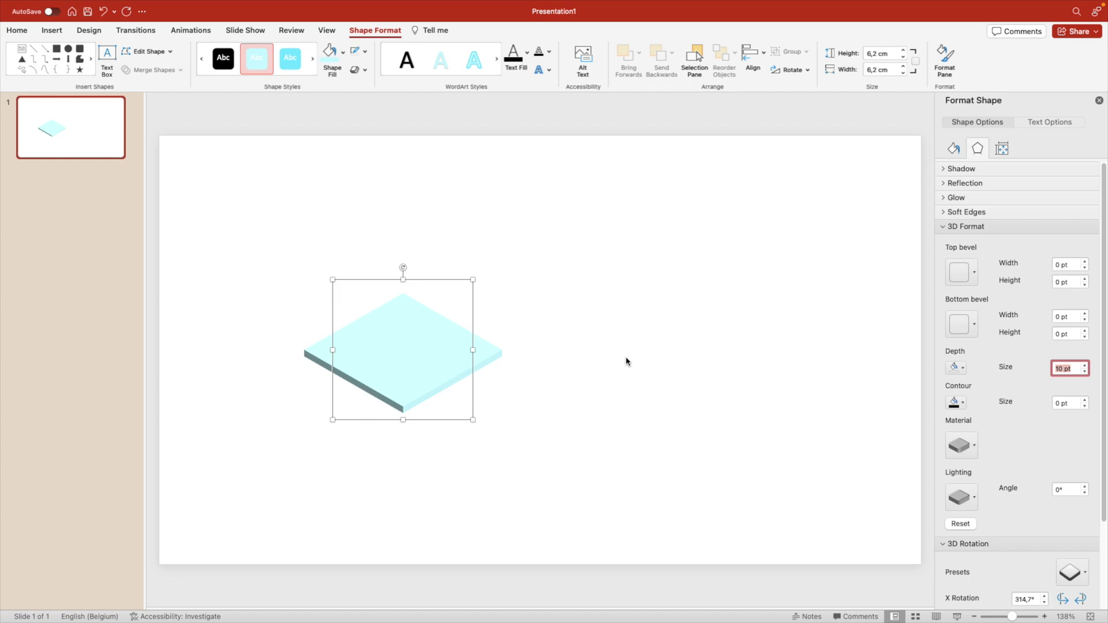
# - Duplicate the slab upward into a column of six slabs
pyautogui.click(1099, 101)
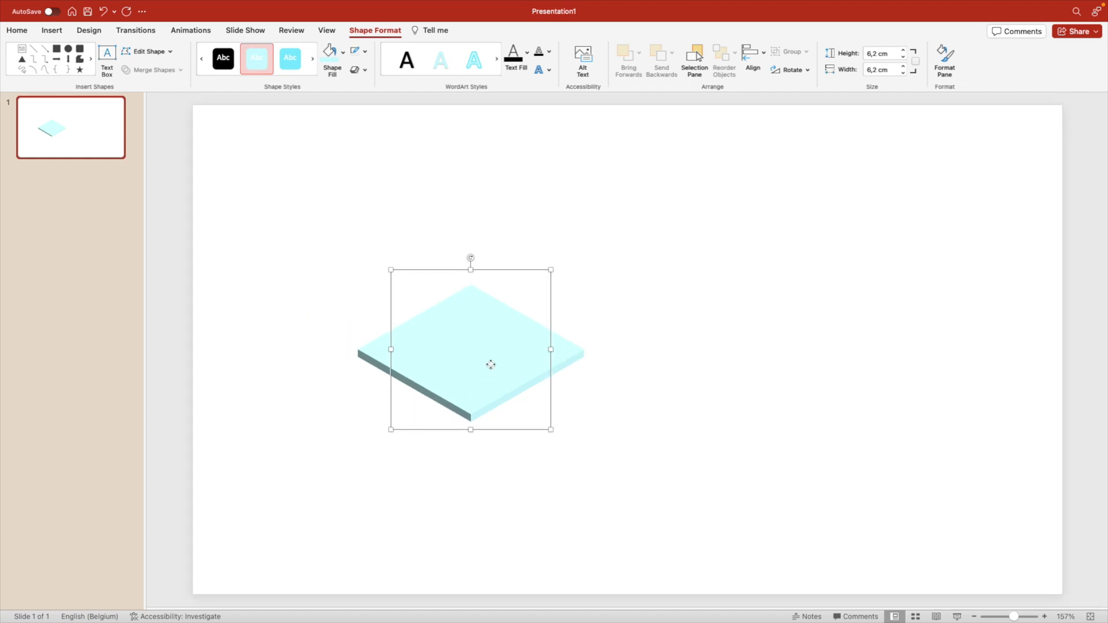
pyautogui.moveTo(490, 365)
pyautogui.mouseDown()
pyautogui.moveTo(501, 451)
pyautogui.moveTo(707, 460)
pyautogui.moveTo(588, 435)
pyautogui.moveTo(515, 449)
pyautogui.mouseUp()
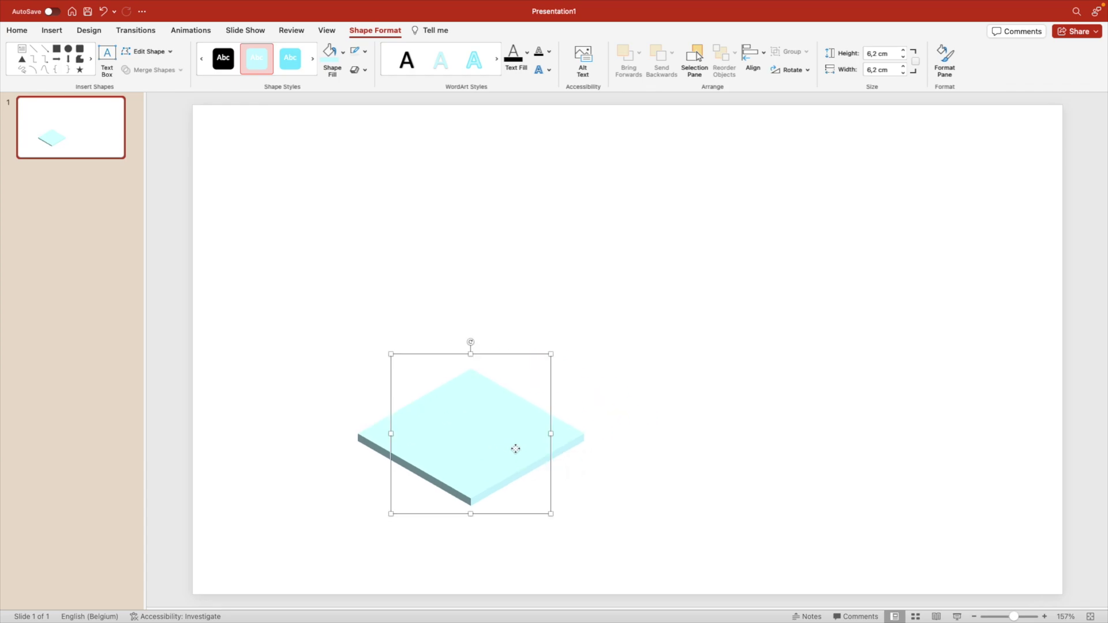
pyautogui.hotkey('ctrl', 'z')
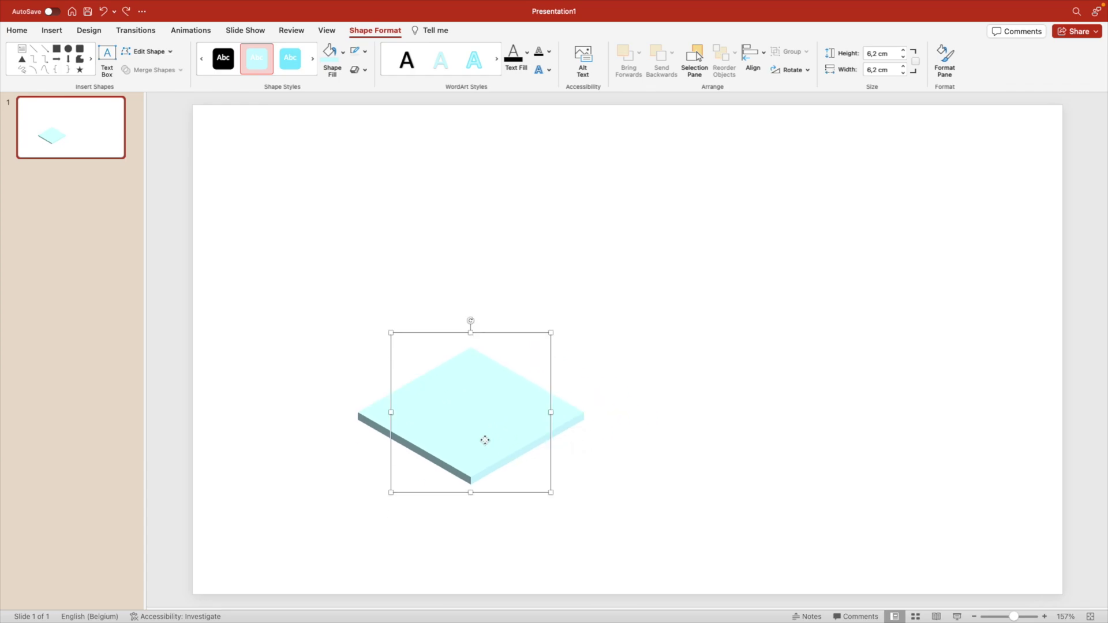
pyautogui.moveTo(487, 438); pyautogui.dragTo(495, 391)
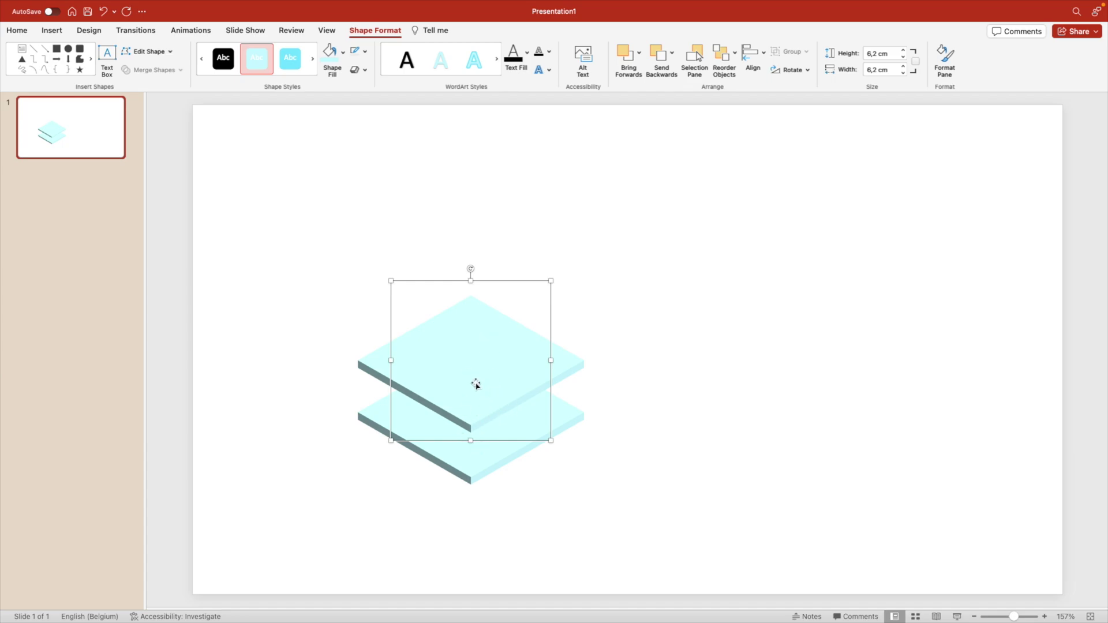
pyautogui.moveTo(474, 380); pyautogui.dragTo(473, 240)
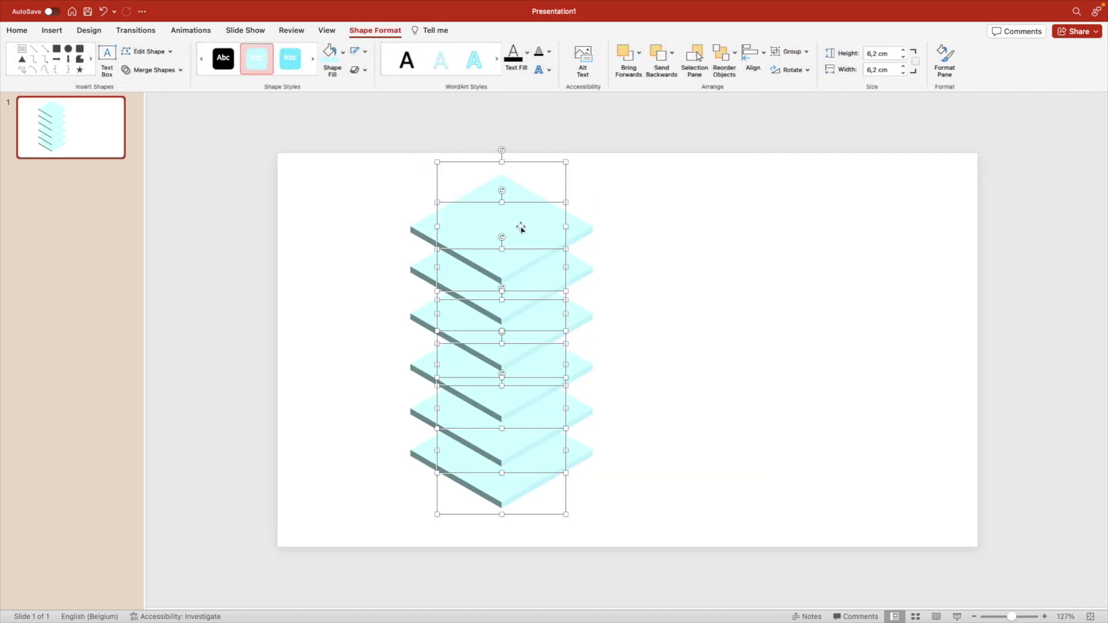
# - Distribute the six slabs vertically, group them, and scale the group down slightly
pyautogui.click(765, 55)
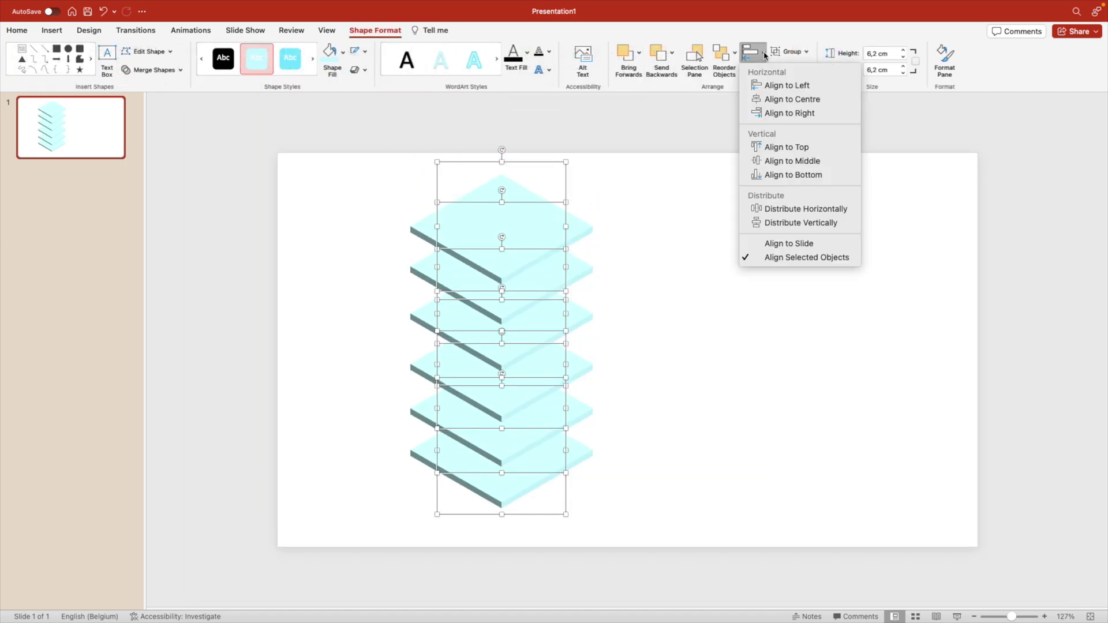
pyautogui.click(821, 223)
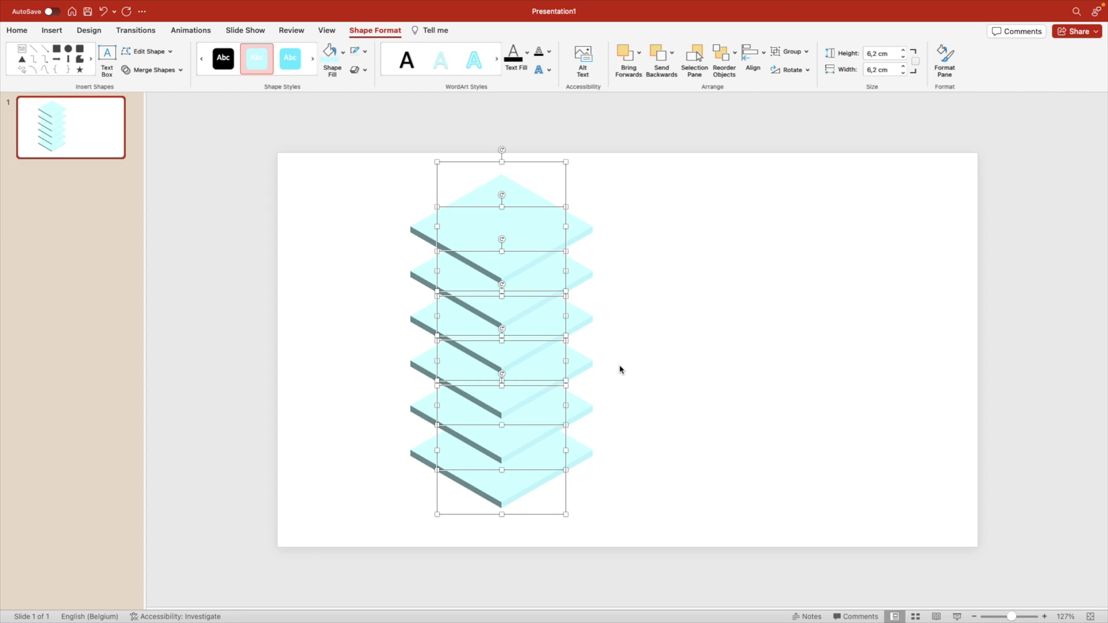
pyautogui.press('super+alt+g')
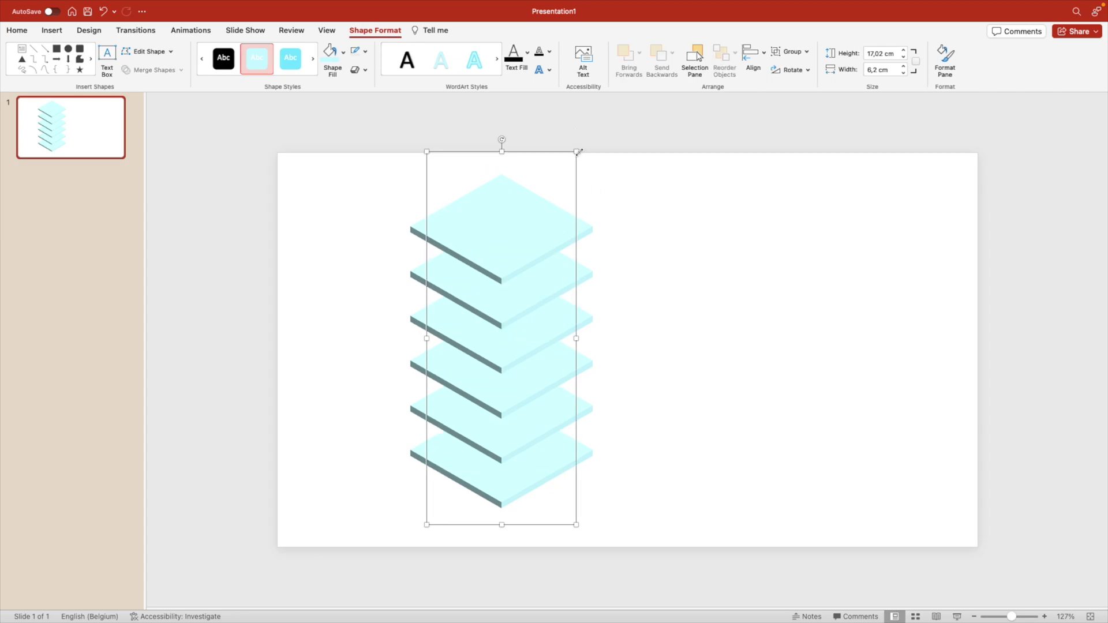
pyautogui.moveTo(577, 152)
pyautogui.mouseDown()
pyautogui.moveTo(559, 196)
pyautogui.moveTo(485, 265)
pyautogui.mouseUp()
pyautogui.rightClick(487, 263)
pyautogui.moveTo(519, 317)
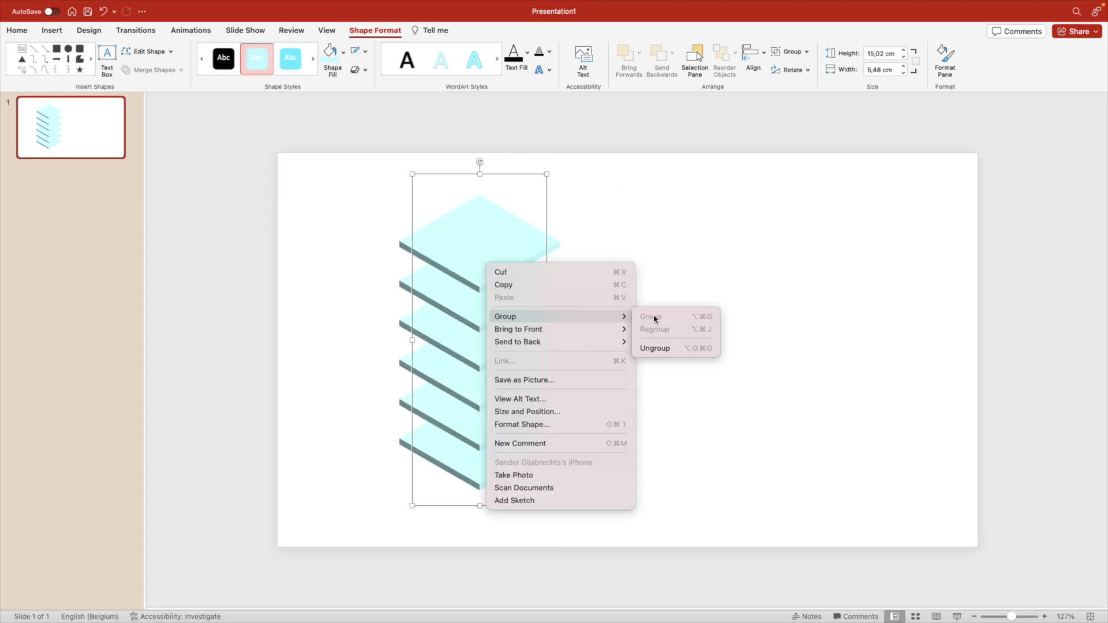
# - Ungroup the stack and fill the second slab brighter cyan and the third deeper blue
pyautogui.click(659, 349)
pyautogui.click(521, 529)
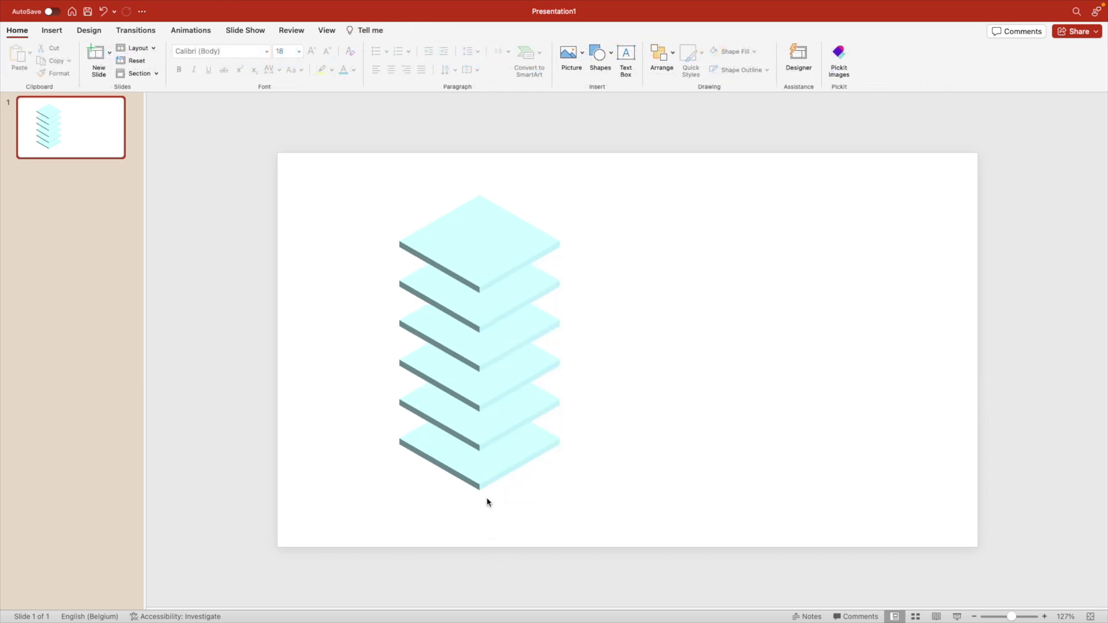
pyautogui.click(489, 317)
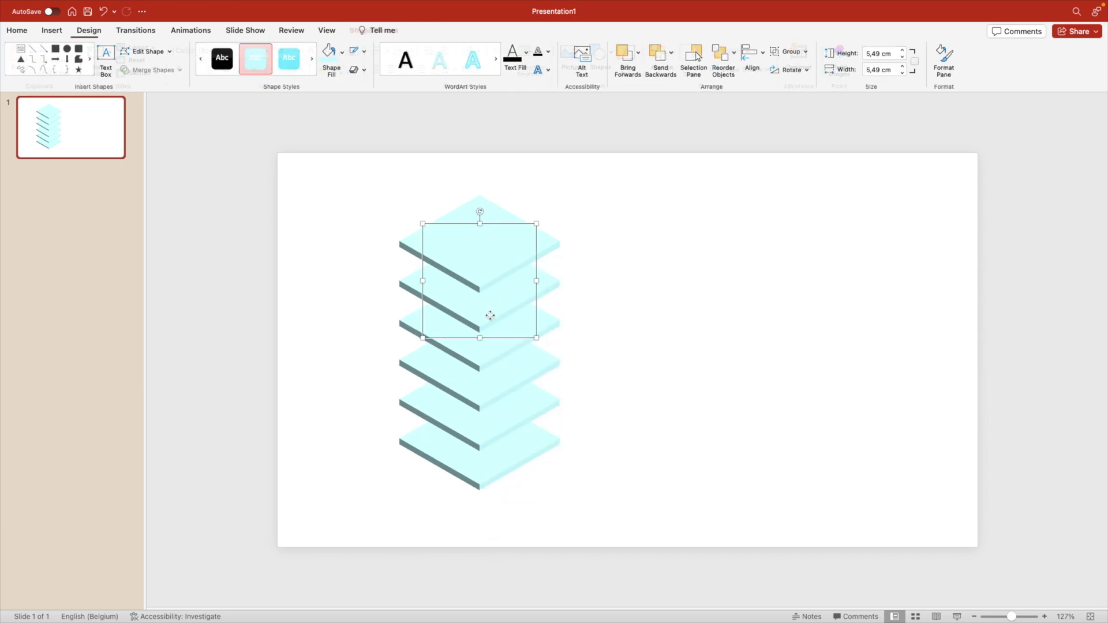
pyautogui.click(343, 53)
pyautogui.click(383, 106)
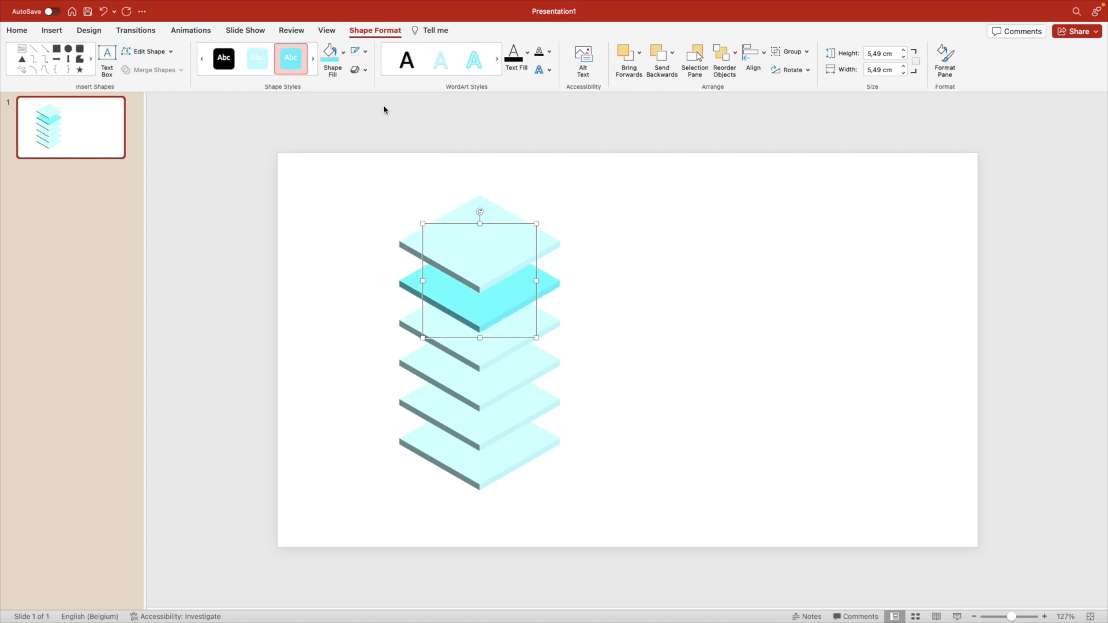
pyautogui.click(486, 351)
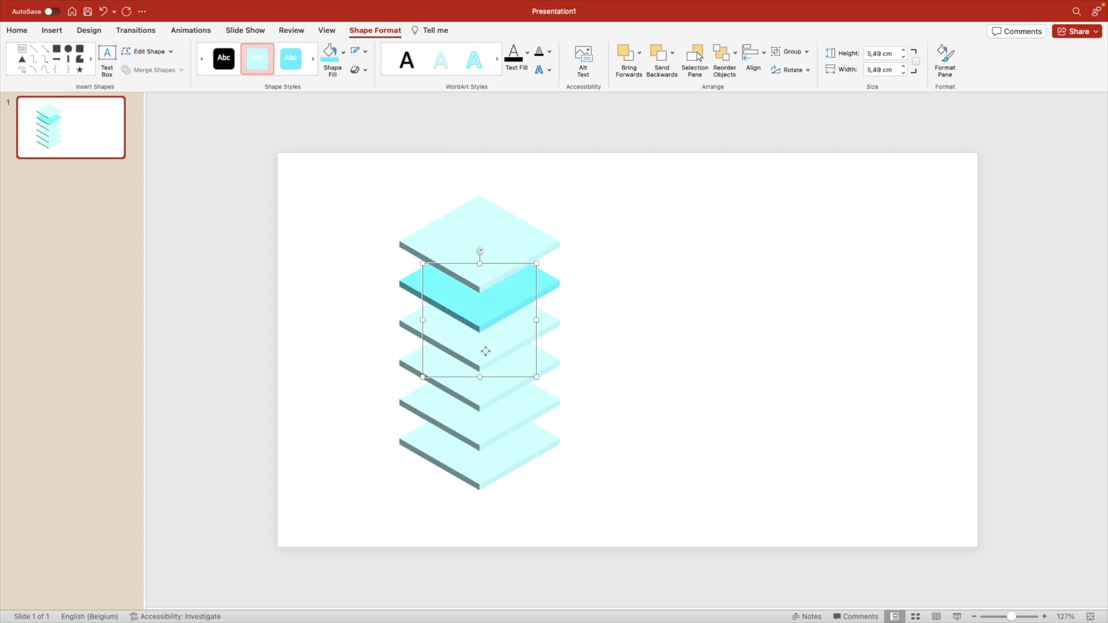
pyautogui.click(343, 53)
pyautogui.click(392, 108)
# - Fill the fourth, fifth and bottom slabs medium blue, darker blue and dark navy
pyautogui.click(486, 390)
pyautogui.click(344, 53)
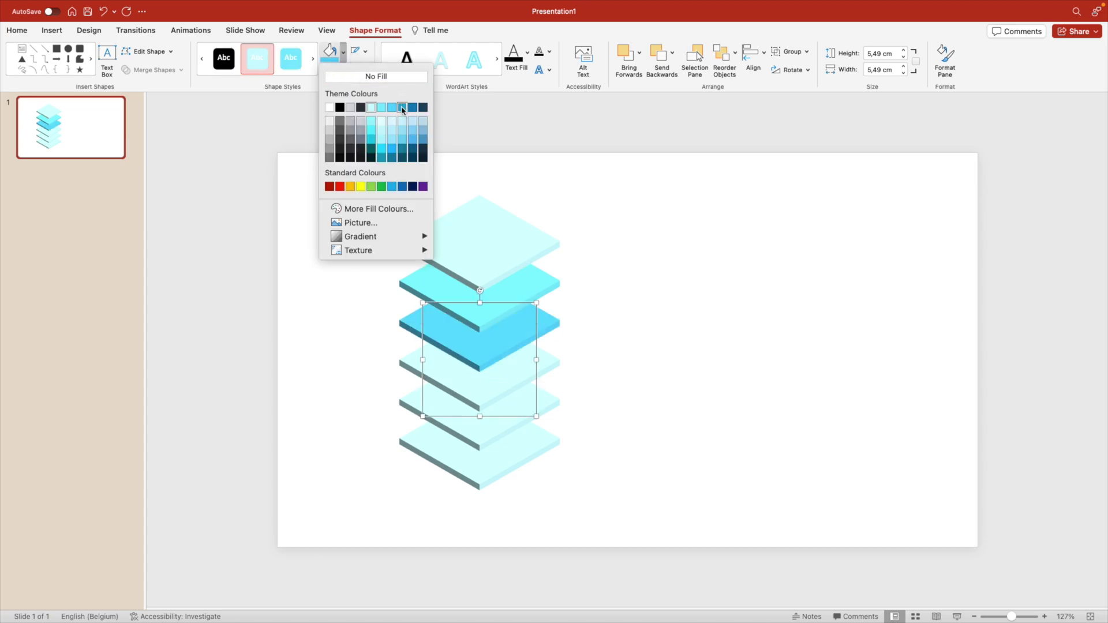
pyautogui.click(402, 108)
pyautogui.click(507, 441)
pyautogui.click(343, 54)
pyautogui.click(412, 107)
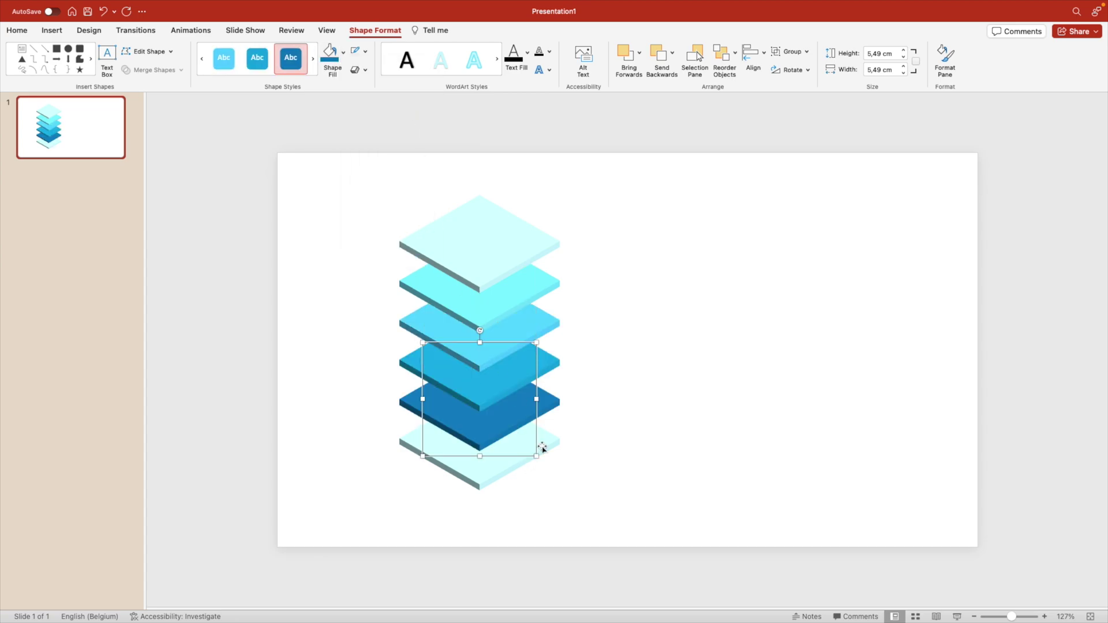
pyautogui.click(495, 470)
pyautogui.click(343, 53)
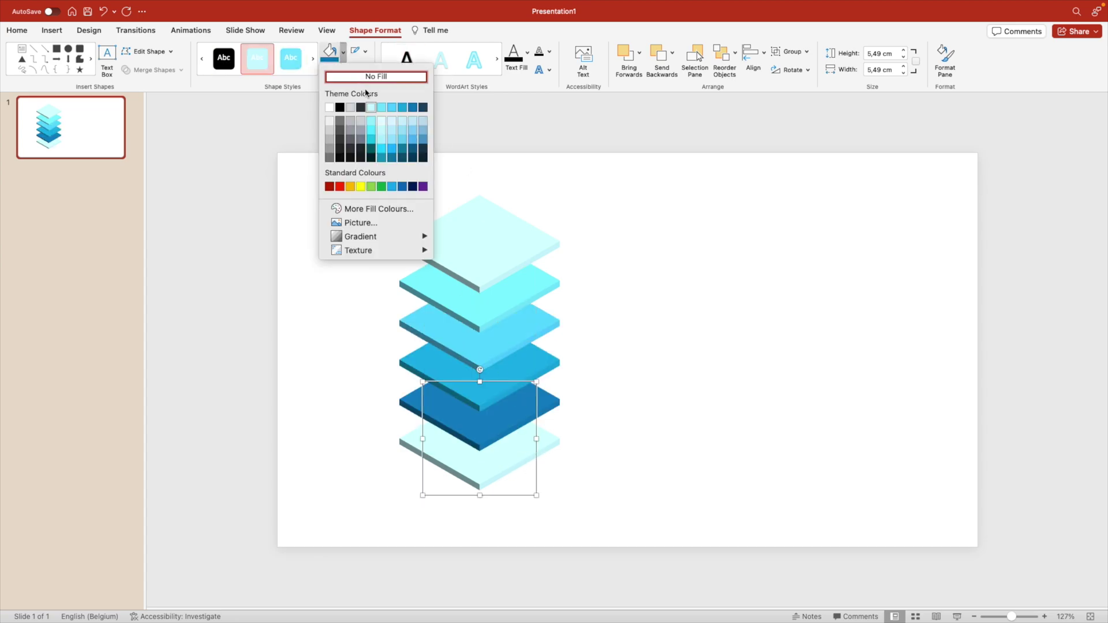
pyautogui.click(423, 107)
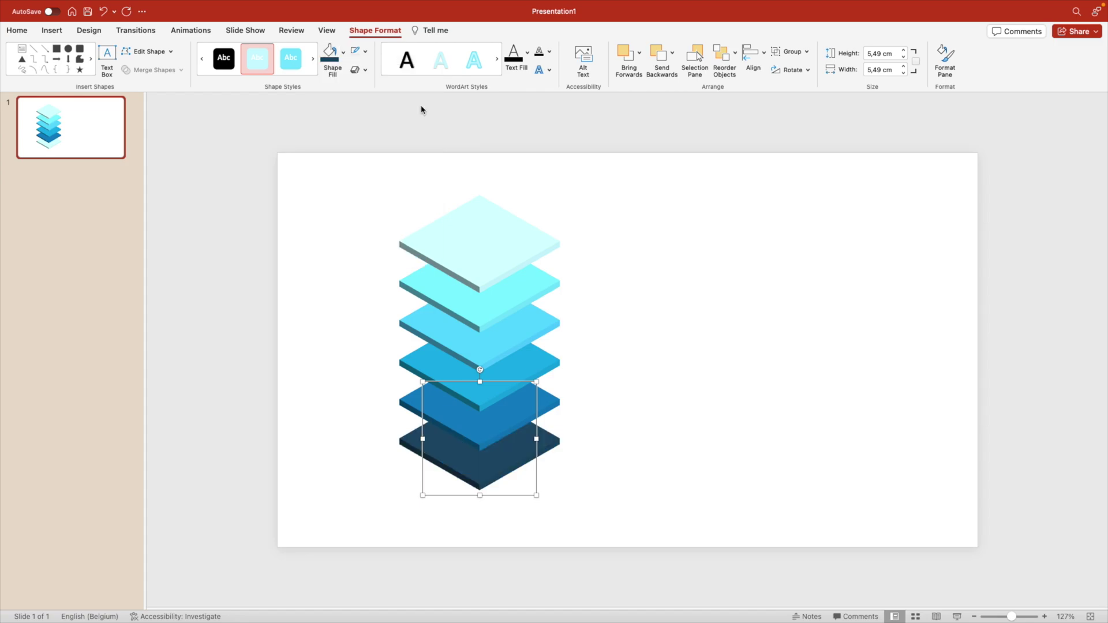
# - Switch the slide background to a gradient fill and delete the 83% and 74% stops
pyautogui.click(736, 398)
pyautogui.rightClick(697, 316)
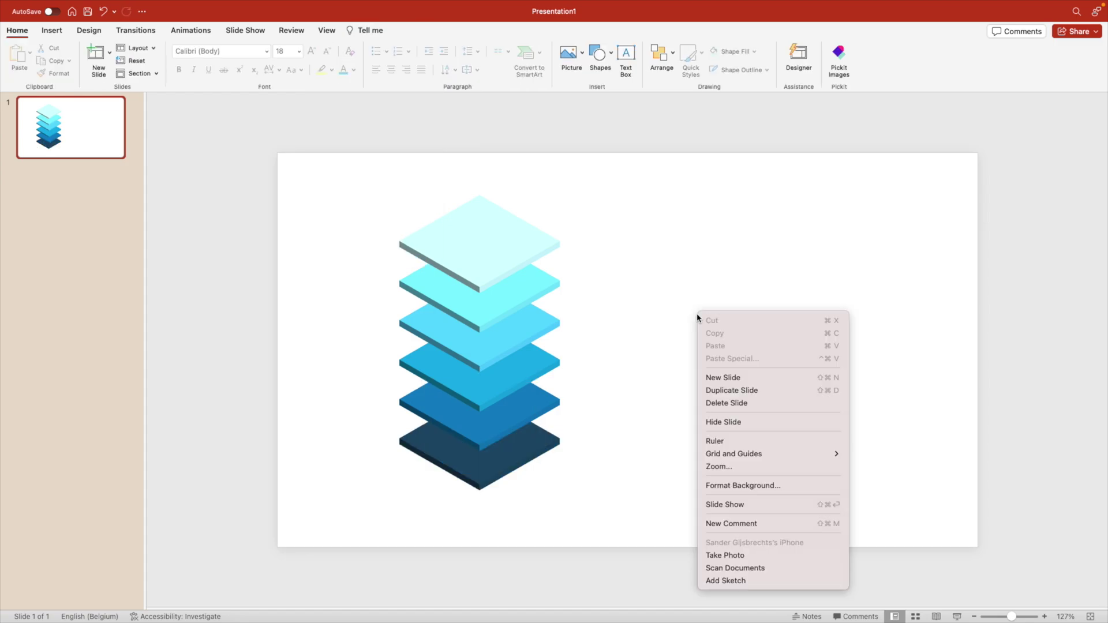
pyautogui.click(769, 485)
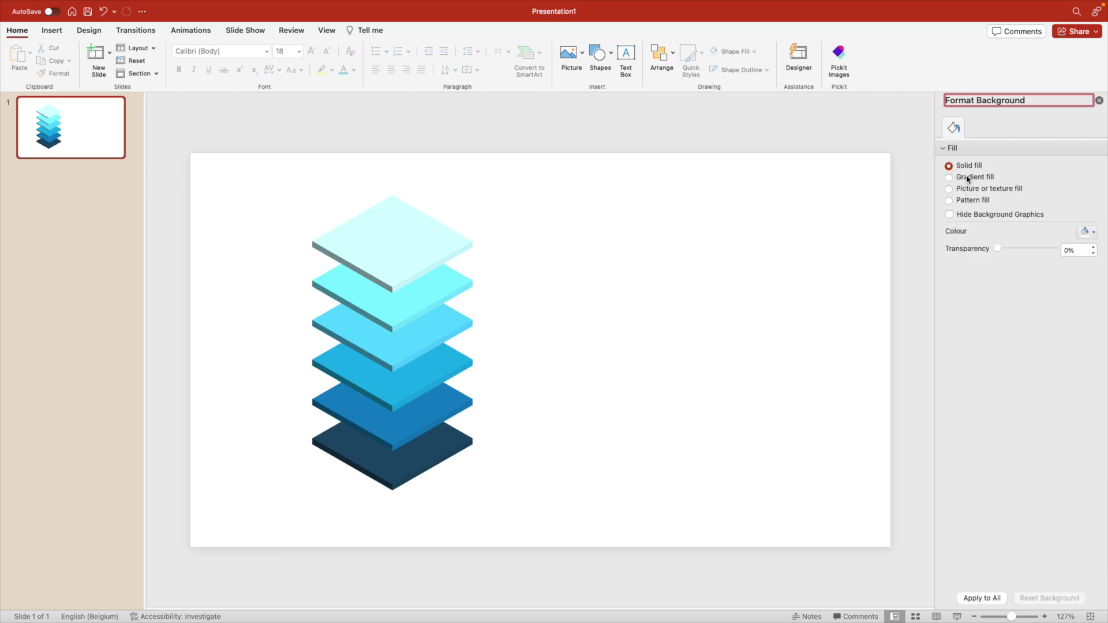
pyautogui.click(967, 177)
pyautogui.click(1087, 233)
pyautogui.click(1064, 250)
pyautogui.click(1067, 329)
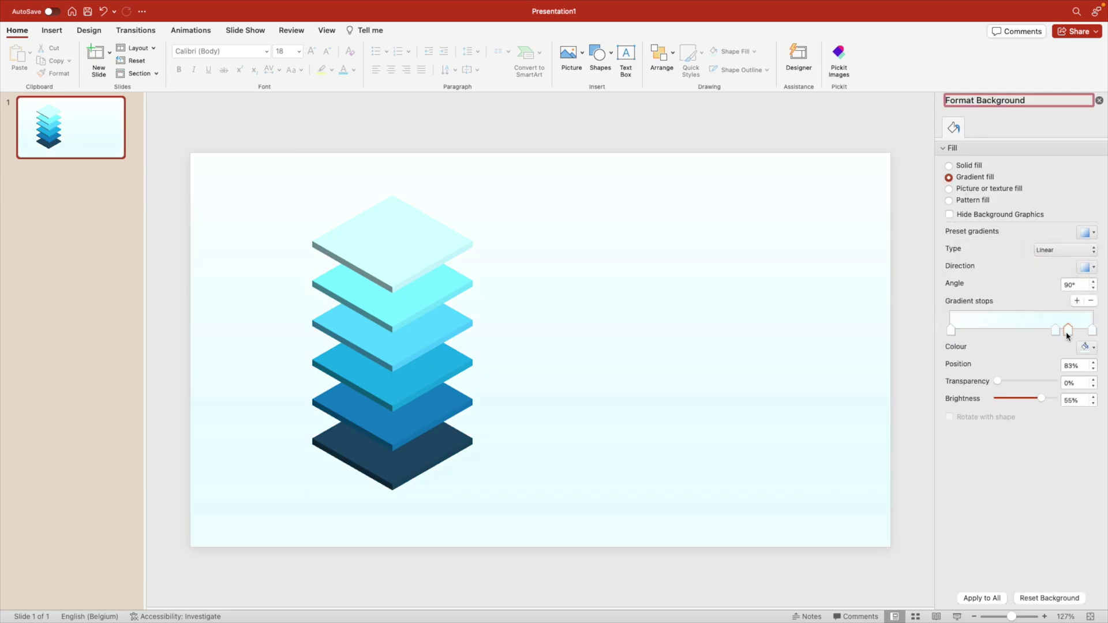
pyautogui.click(1091, 301)
pyautogui.click(1091, 301)
# - Make the top gradient stop white and the bottom stop light grey at -5% brightness
pyautogui.click(1087, 347)
pyautogui.click(1003, 380)
pyautogui.click(1092, 331)
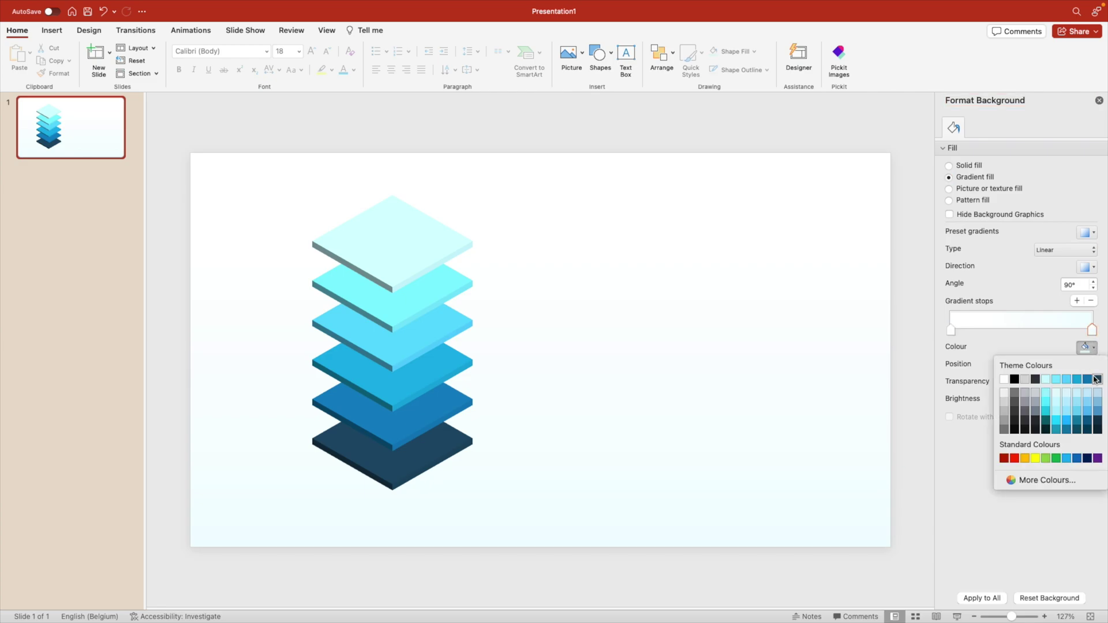
pyautogui.click(1025, 379)
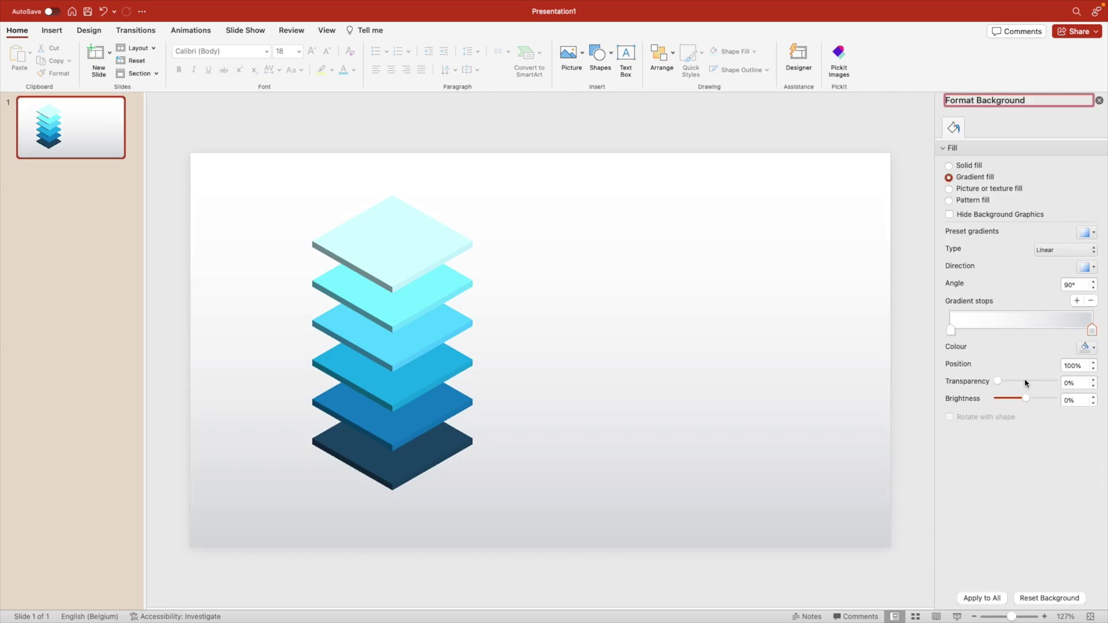
pyautogui.click(1086, 347)
pyautogui.click(1004, 394)
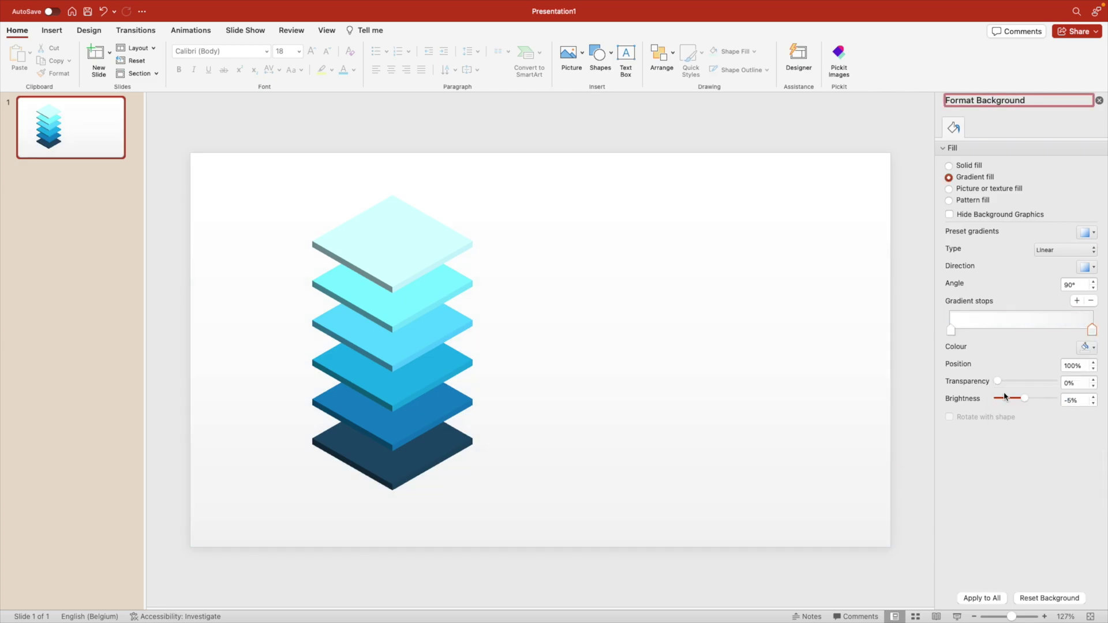
pyautogui.click(679, 413)
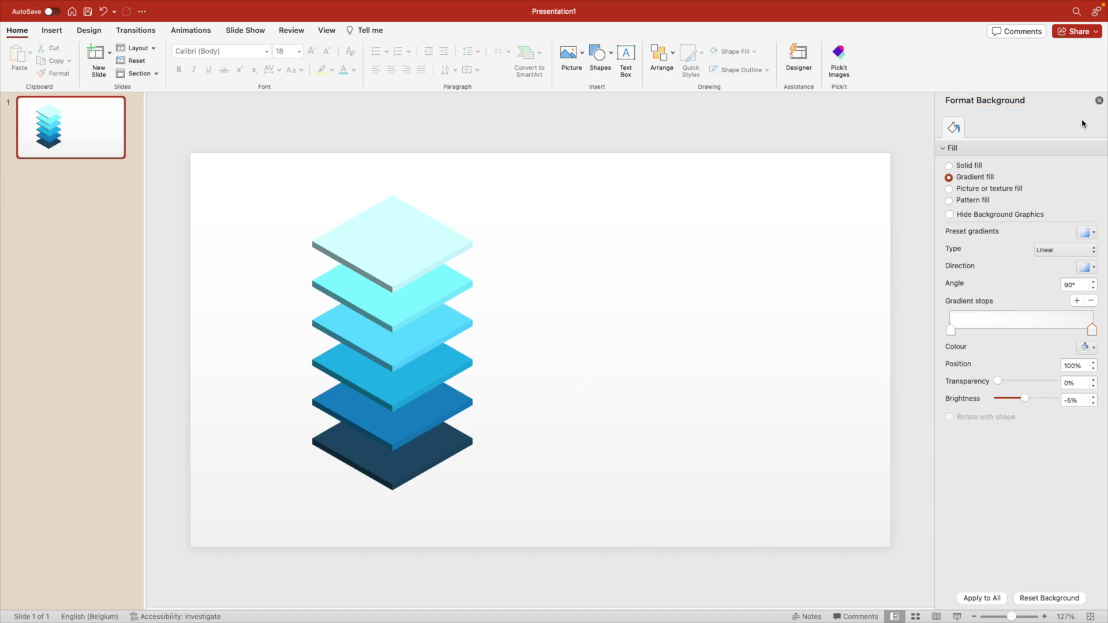
# - Add a text box reading 'LOREM IPSUM DOLOR SIT' to the right of the stack
pyautogui.click(1099, 101)
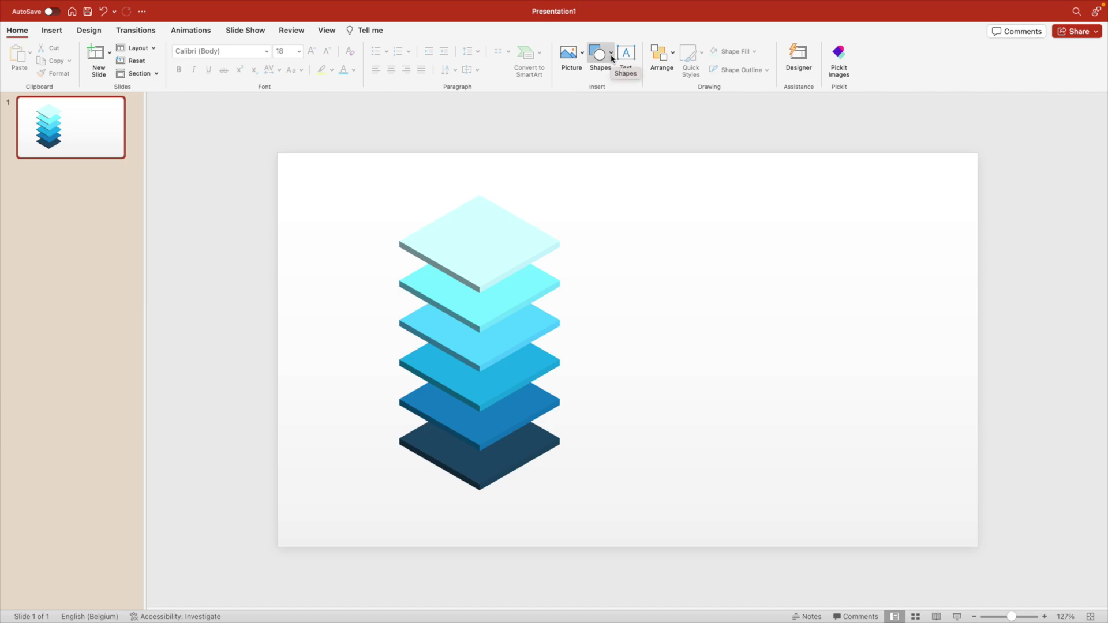
pyautogui.click(625, 53)
pyautogui.moveTo(664, 231)
pyautogui.mouseDown()
pyautogui.moveTo(860, 269)
pyautogui.moveTo(859, 257)
pyautogui.mouseUp()
pyautogui.write('LOREM IPSUM DOLOR SIT')
# - Set the label to Avenir Next at 16 pt and nudge it slightly lower
pyautogui.hotkey('ctrl', 'a')
pyautogui.click(226, 54)
pyautogui.write('Av')
pyautogui.press('Return')
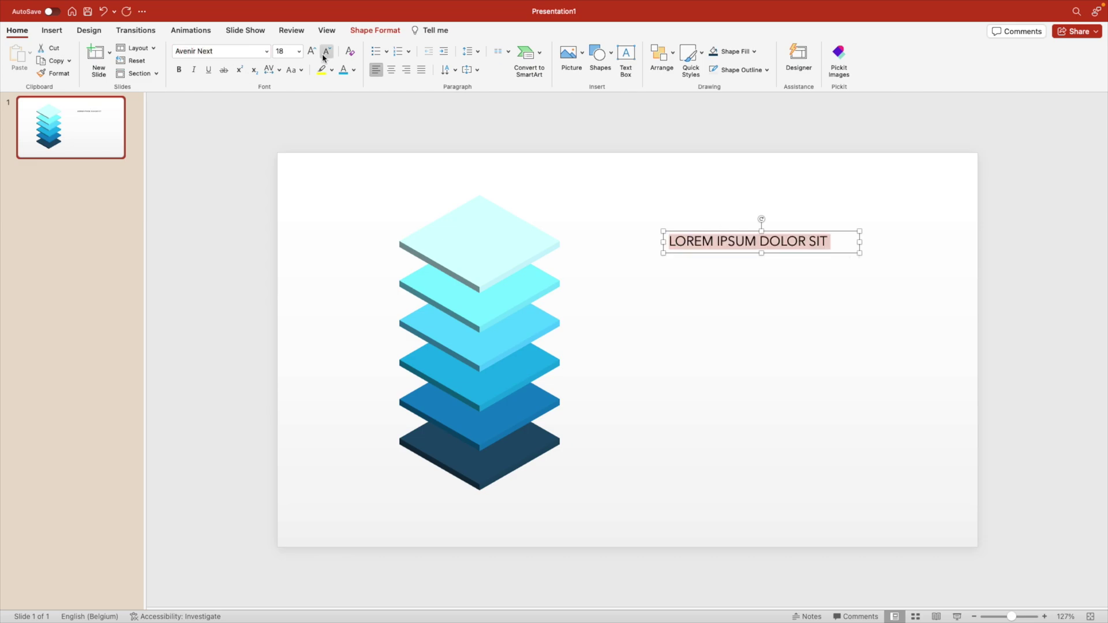
pyautogui.click(326, 50)
pyautogui.moveTo(735, 234); pyautogui.dragTo(735, 238)
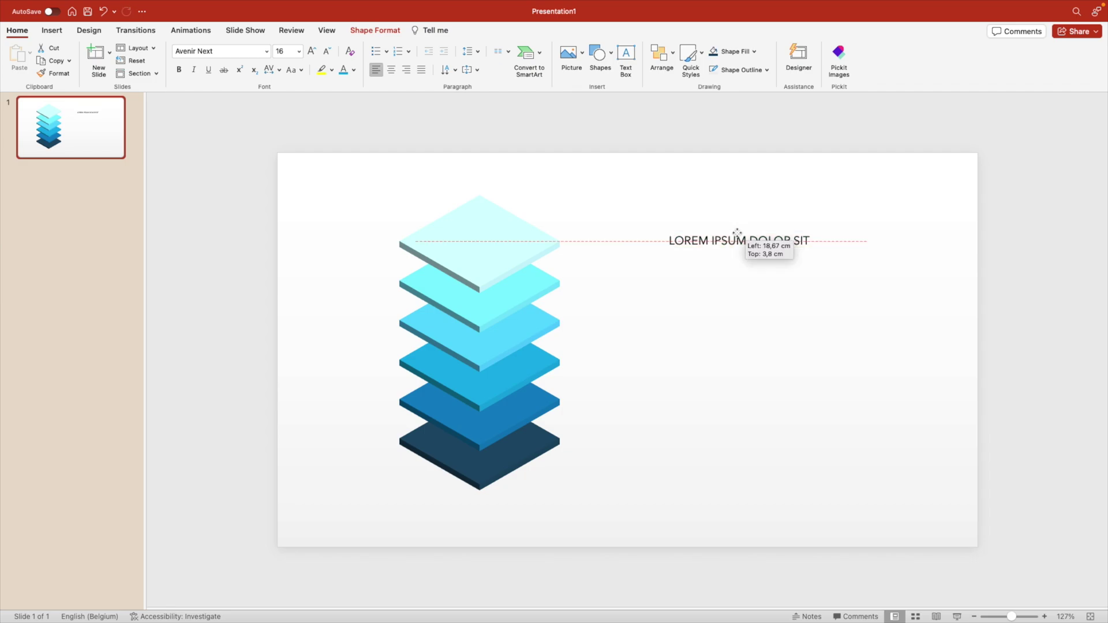
pyautogui.click(617, 251)
# - Draw a light-coloured horizontal line from the top slab's corner to the label, leveling the label with it
pyautogui.click(600, 55)
pyautogui.click(632, 109)
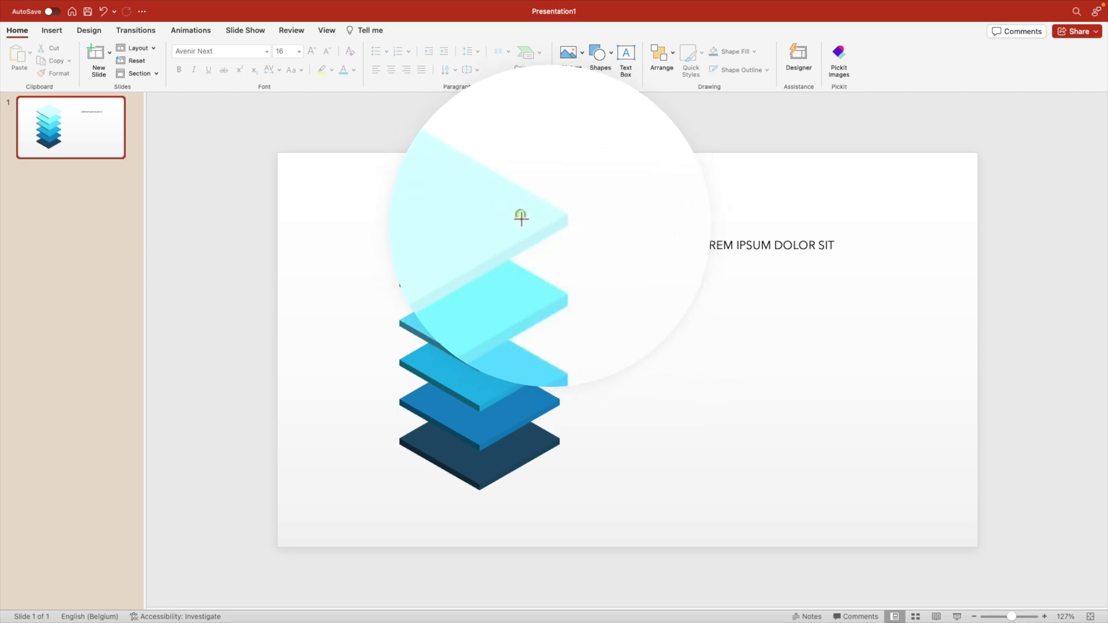
pyautogui.moveTo(560, 243); pyautogui.dragTo(674, 243)
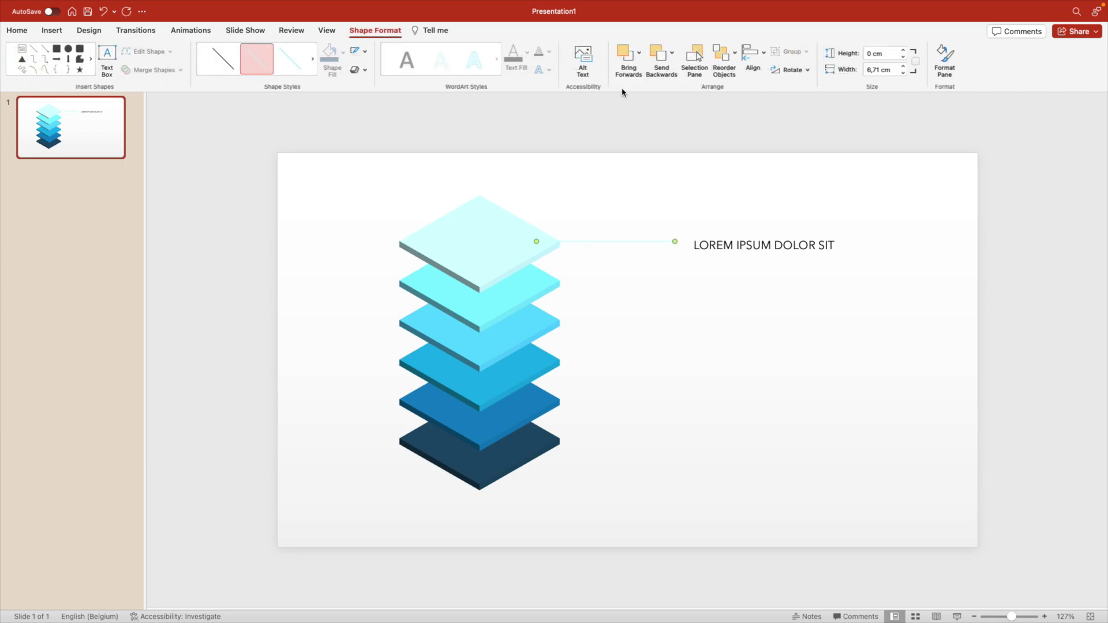
pyautogui.click(365, 51)
pyautogui.click(400, 104)
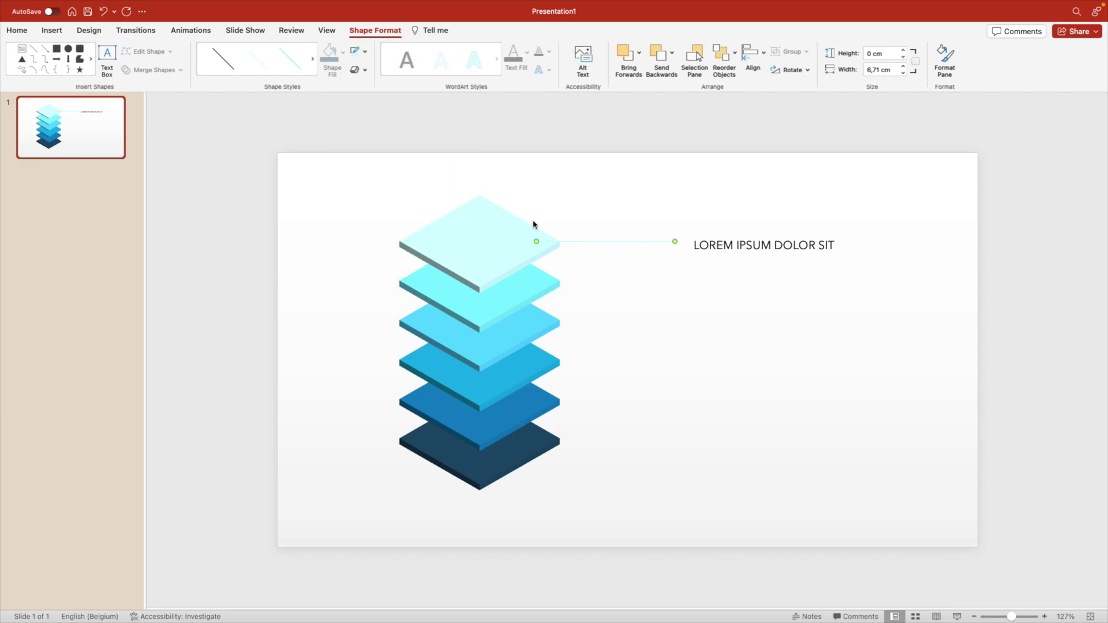
pyautogui.click(540, 245)
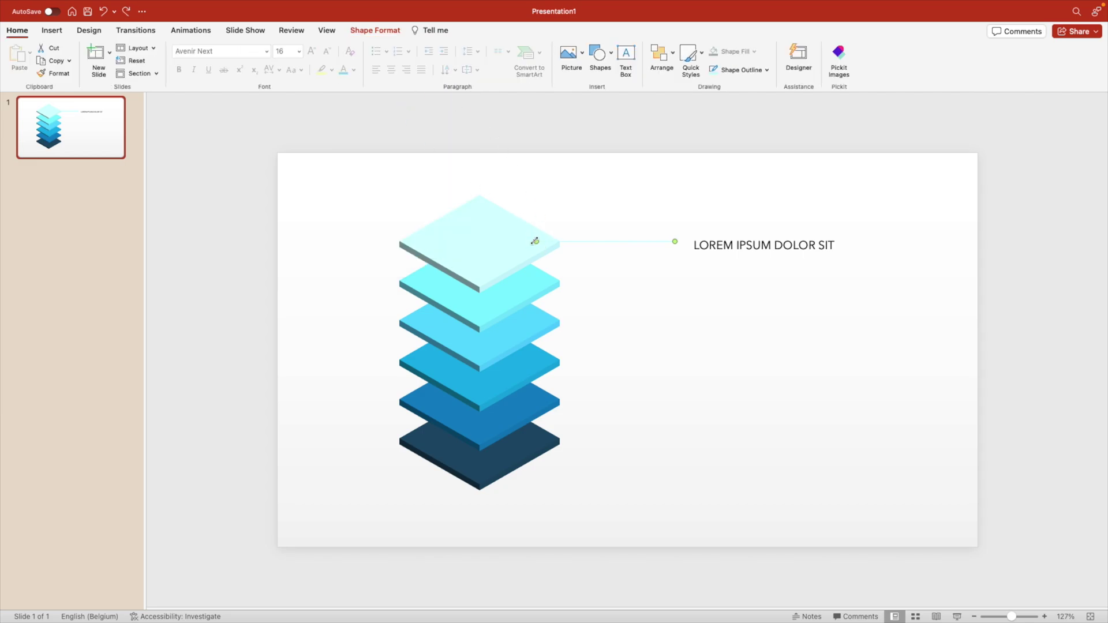
pyautogui.moveTo(535, 241); pyautogui.dragTo(557, 242)
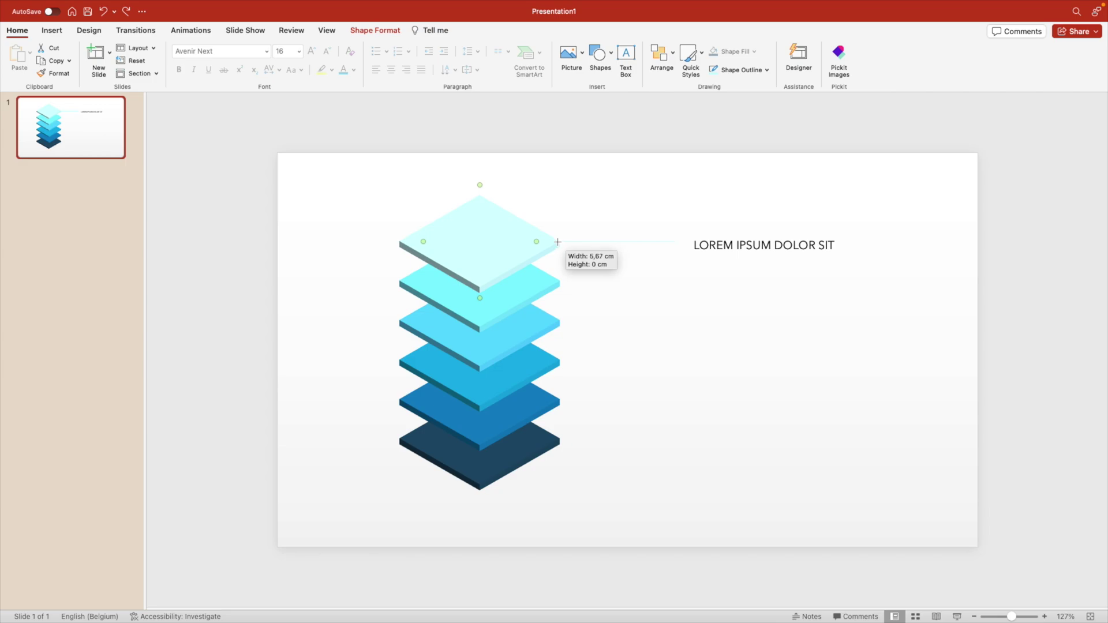
pyautogui.click(589, 220)
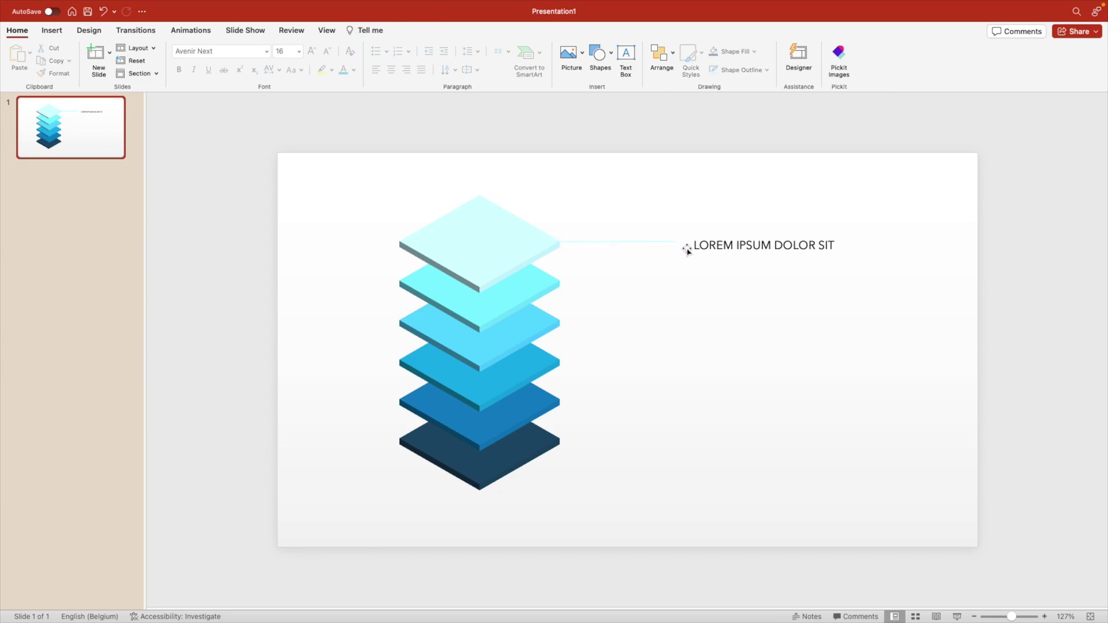
pyautogui.moveTo(686, 250); pyautogui.dragTo(687, 245)
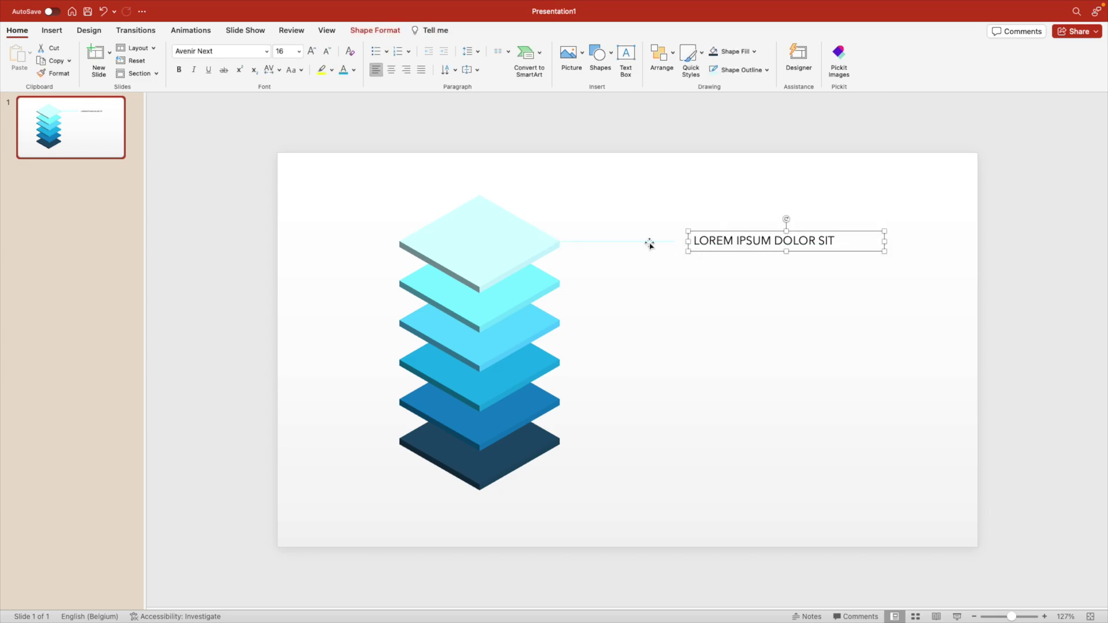
# - Make the connector line 1½ pt thick and dark grey
pyautogui.click(674, 242)
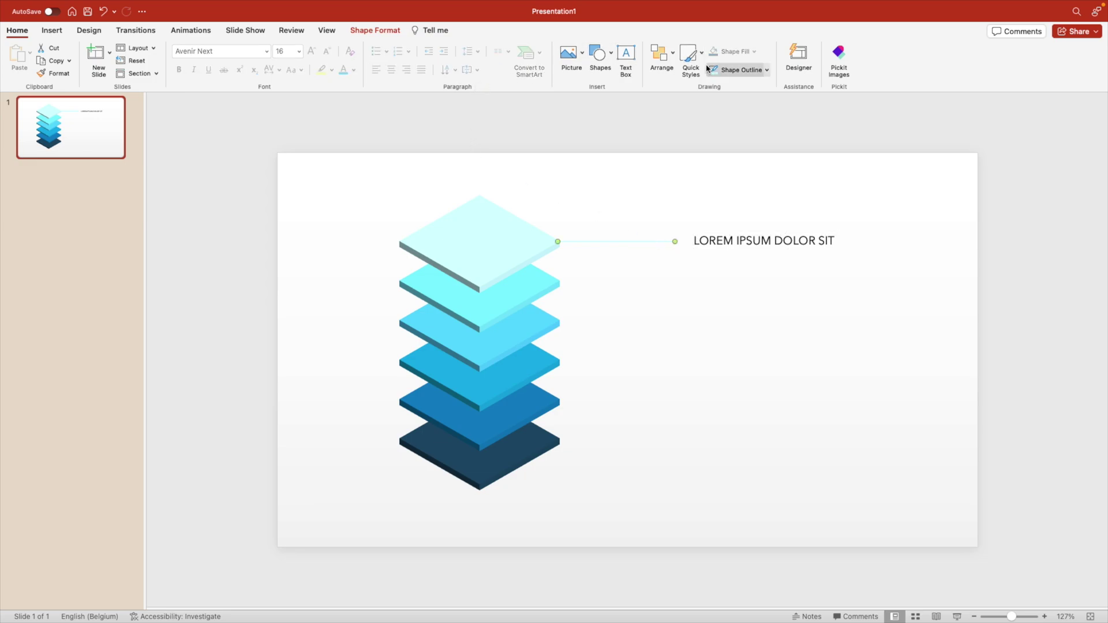
pyautogui.click(766, 70)
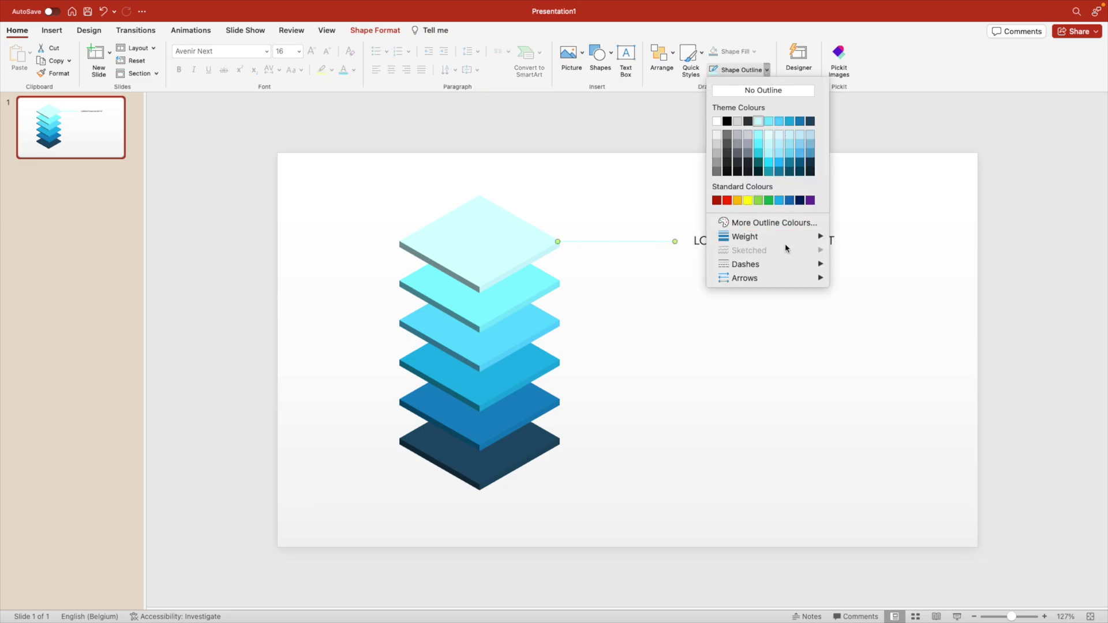
pyautogui.moveTo(744, 237)
pyautogui.click(878, 302)
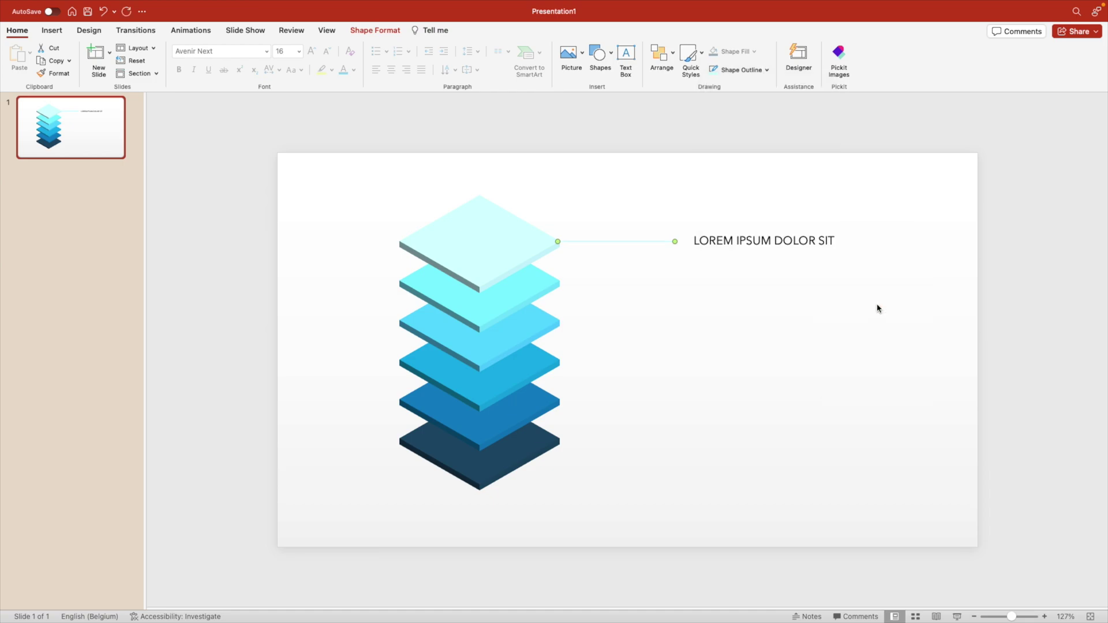
pyautogui.click(766, 70)
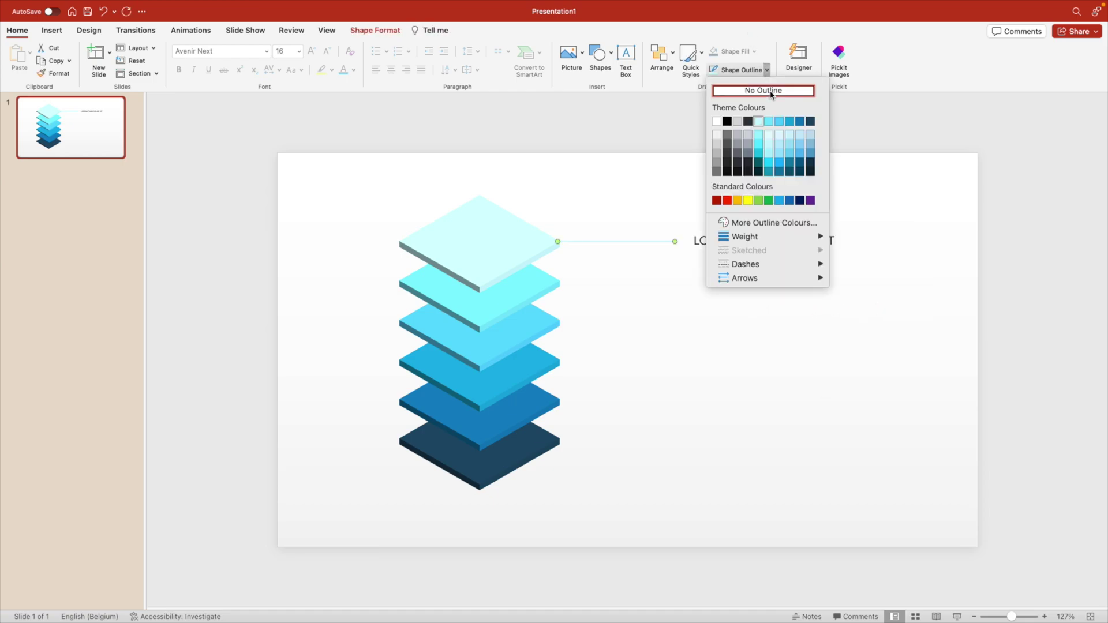
pyautogui.click(746, 123)
# - Change the LOREM IPSUM DOLOR SIT label's font colour
pyautogui.click(730, 230)
pyautogui.click(353, 70)
pyautogui.click(378, 112)
pyautogui.click(721, 211)
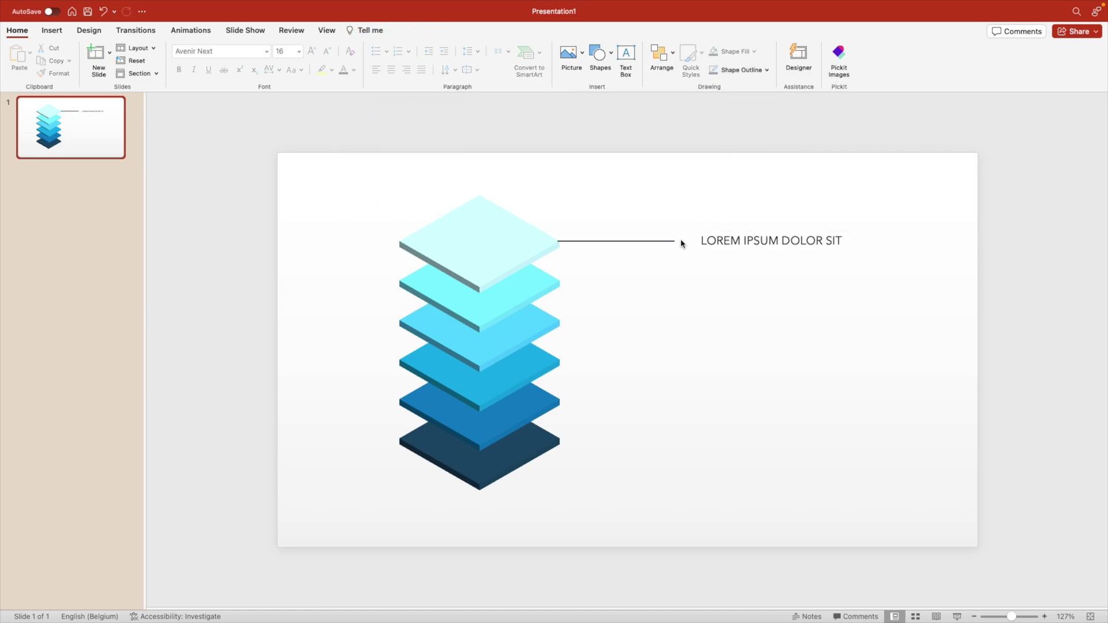
# - Draw a small light-cyan circle, about 0.56 cm, at the connector line's end
pyautogui.click(598, 55)
pyautogui.click(695, 92)
pyautogui.moveTo(661, 214); pyautogui.dragTo(679, 242)
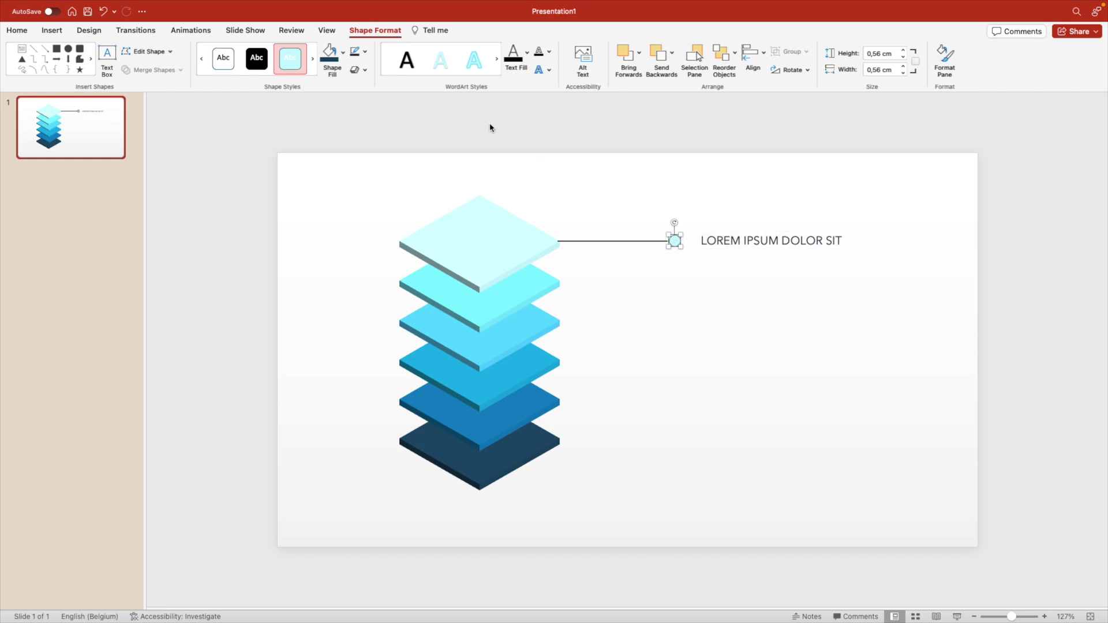
pyautogui.click(365, 51)
pyautogui.click(343, 52)
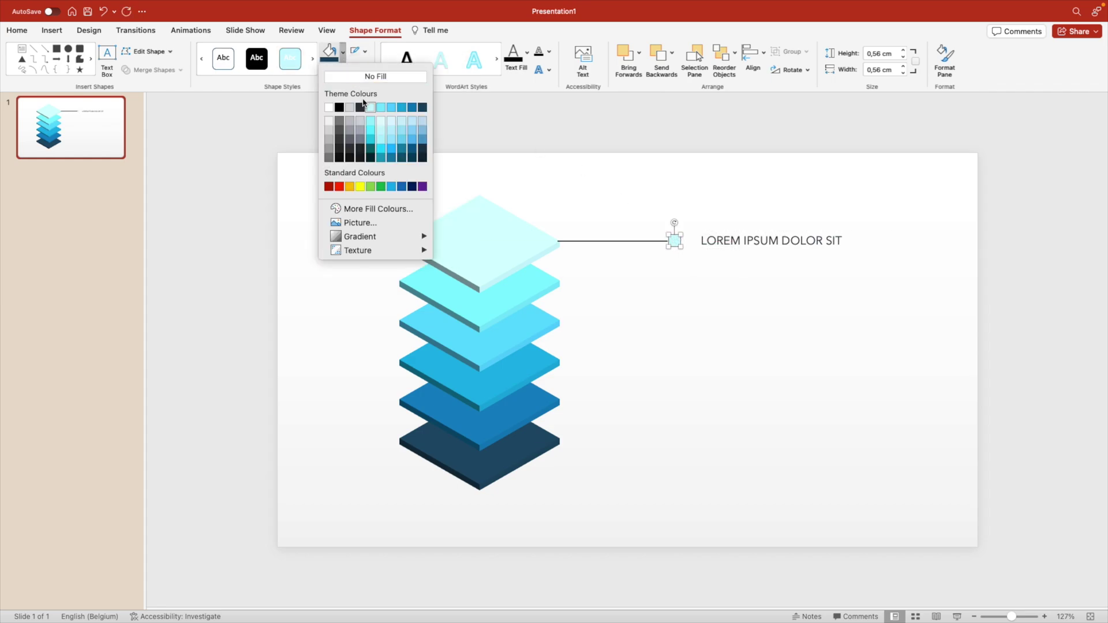
pyautogui.click(370, 107)
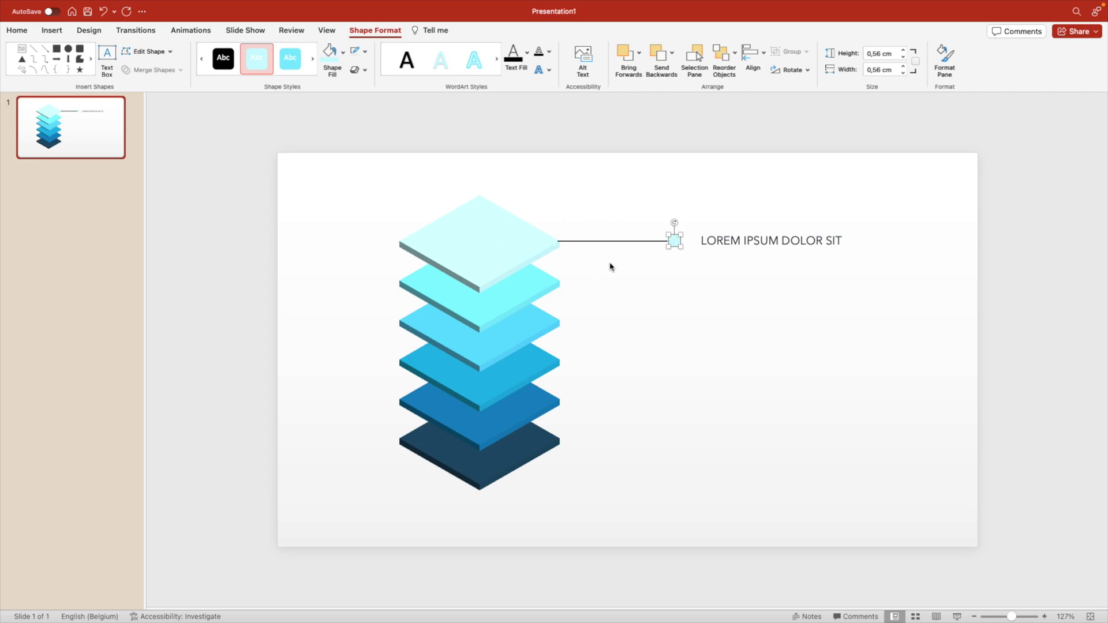
# - Change the connector line's outline weight
pyautogui.click(622, 241)
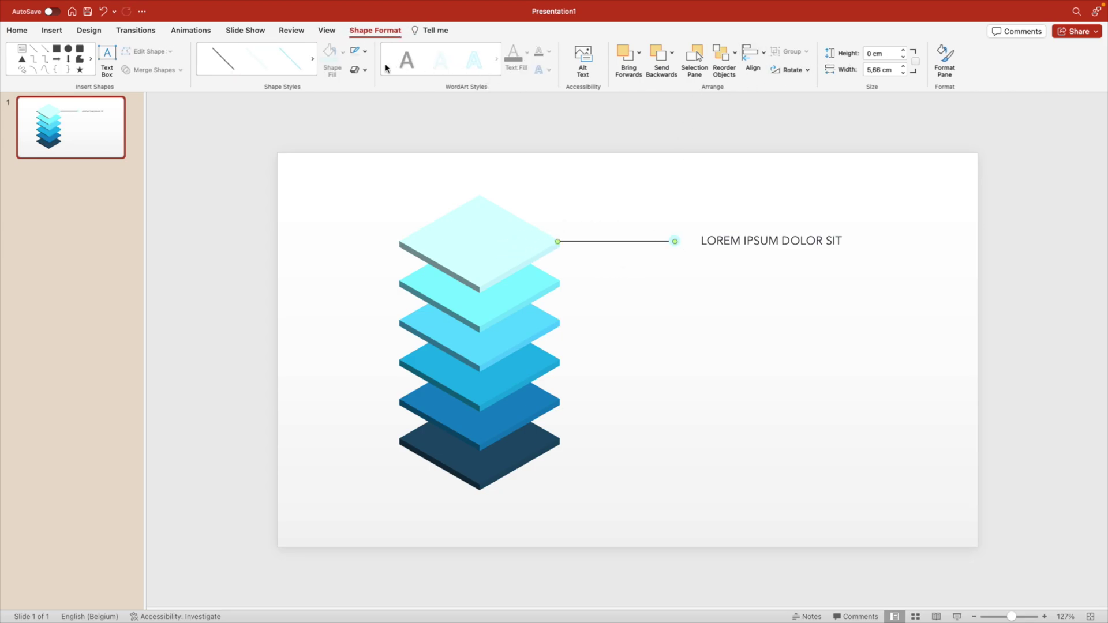
pyautogui.click(364, 51)
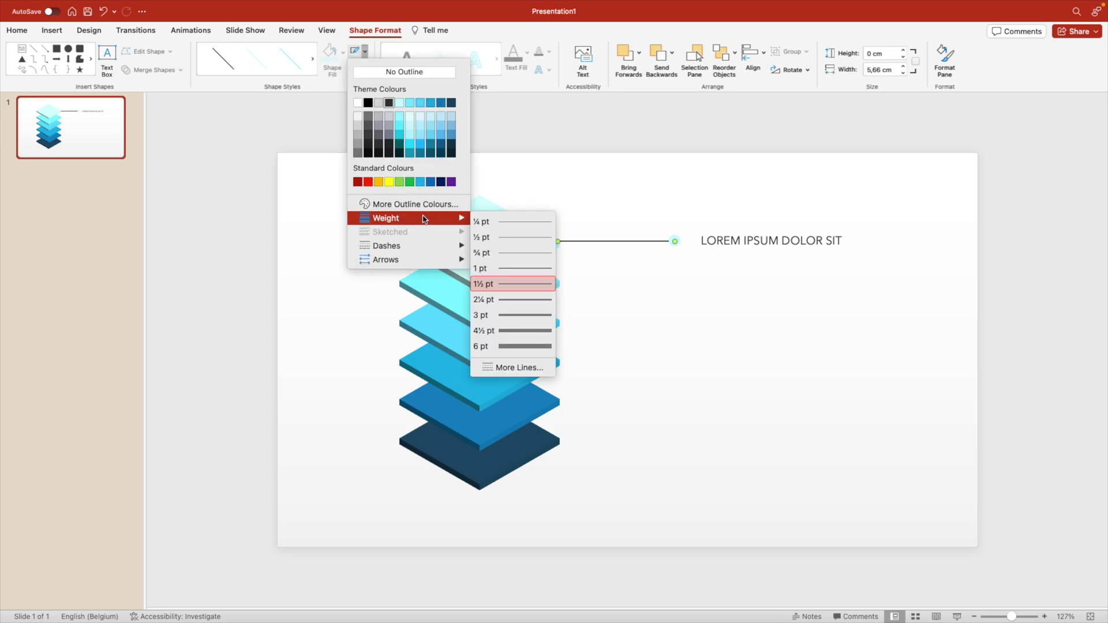
pyautogui.click(512, 249)
pyautogui.click(580, 261)
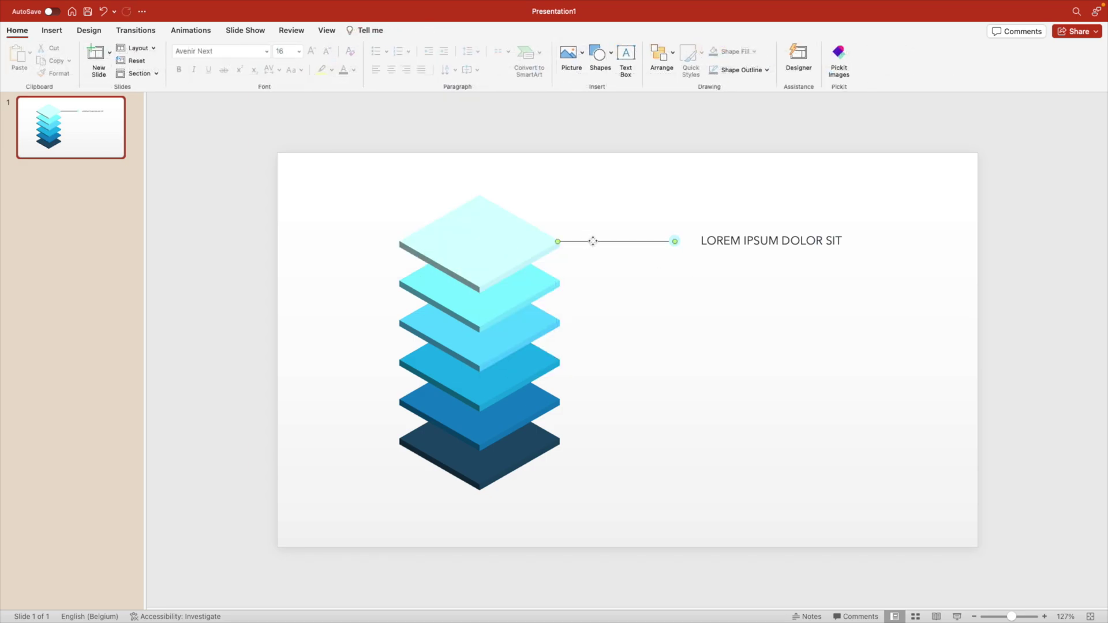
pyautogui.click(603, 241)
pyautogui.rightClick(640, 241)
# - Send the connector behind the slabs and nudge it and its dot slightly down
pyautogui.click(806, 382)
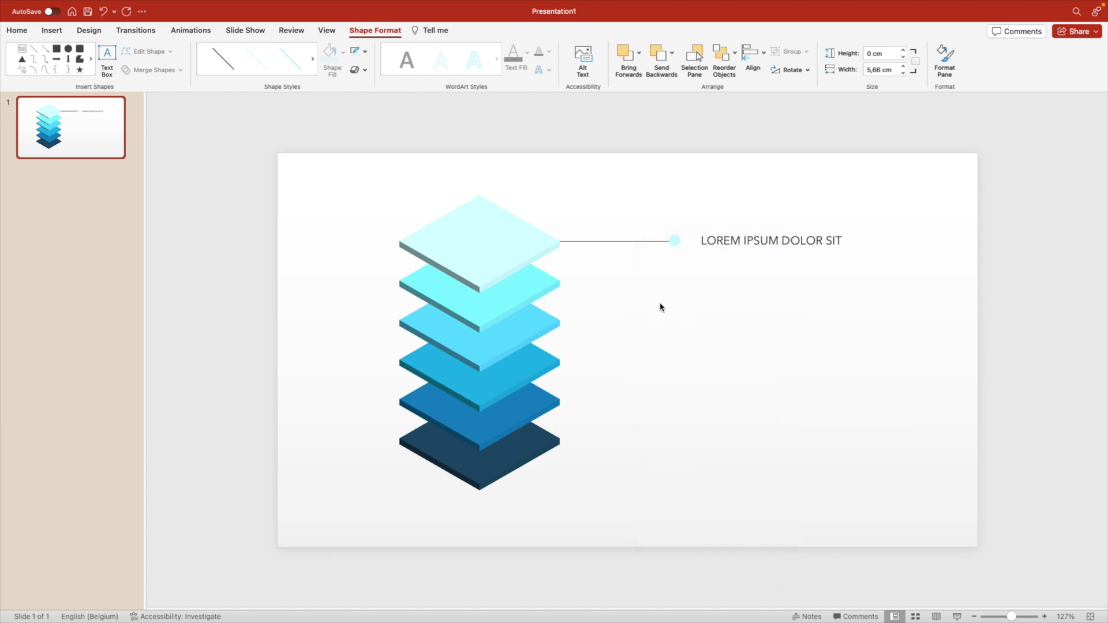
pyautogui.click(660, 306)
pyautogui.click(642, 242)
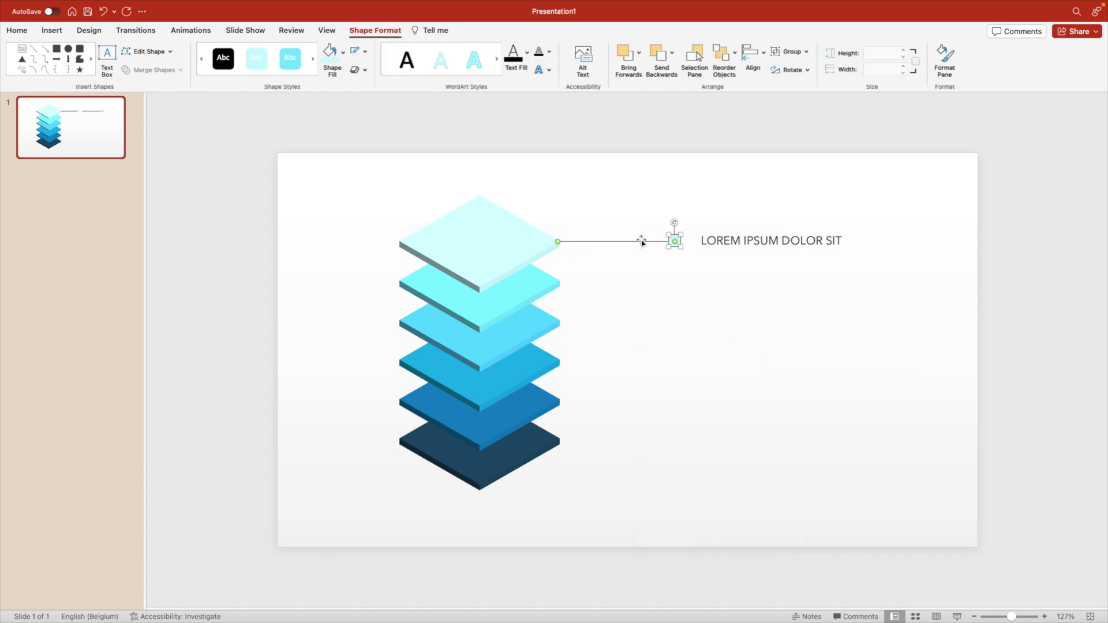
pyautogui.press('Down')
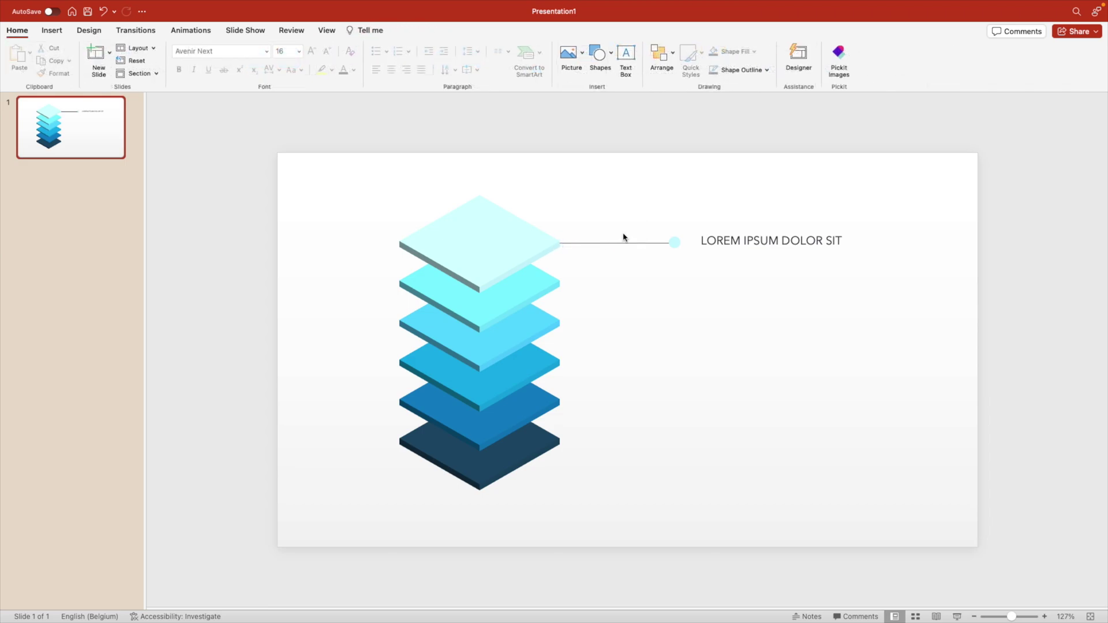
# - Copy the line-and-dot pointer down to each of the lower five layers
pyautogui.click(675, 241)
pyautogui.moveTo(616, 246); pyautogui.dragTo(611, 285)
pyautogui.keyDown('shift'); pyautogui.click(598, 242); pyautogui.keyUp('shift')
pyautogui.moveTo(598, 243); pyautogui.dragTo(605, 406)
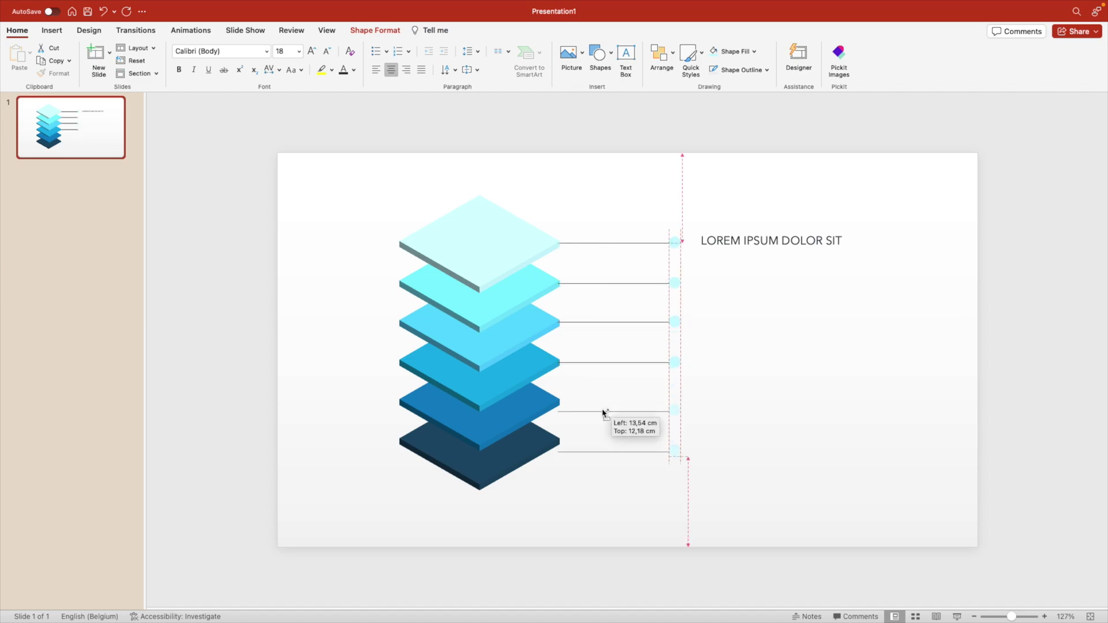
# - Send the new connectors behind the layer tiles
pyautogui.rightClick(726, 337)
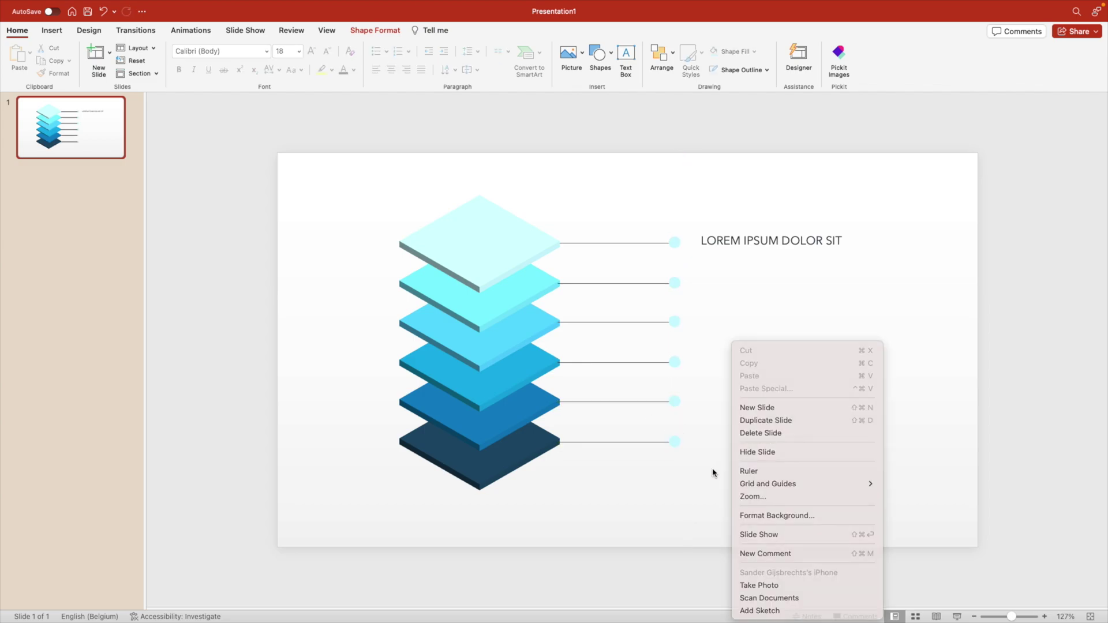
pyautogui.rightClick(606, 282)
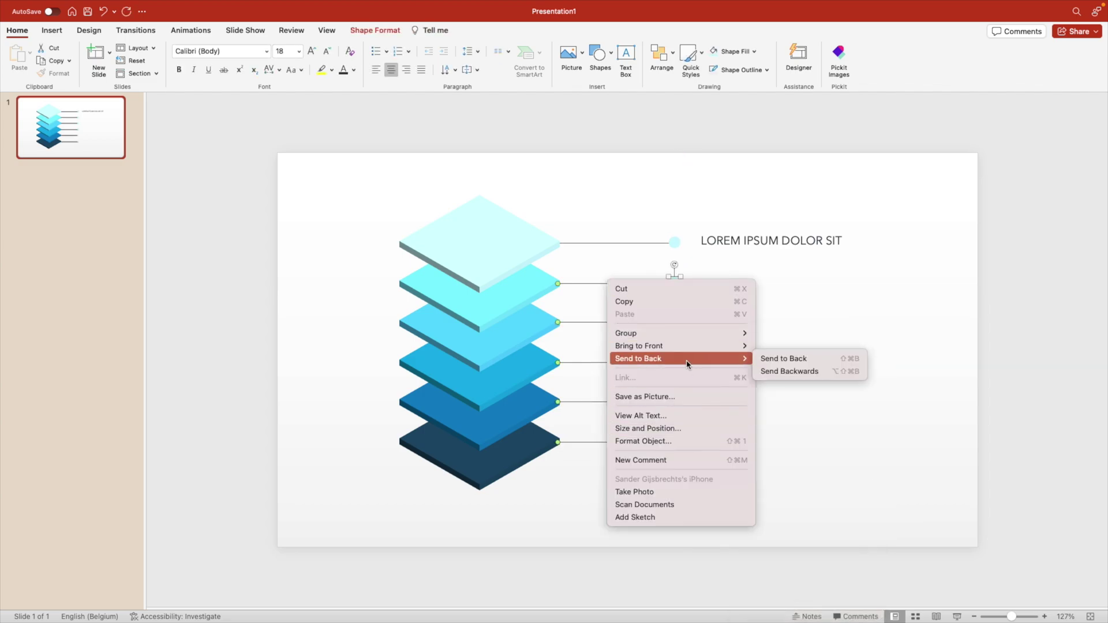
pyautogui.click(786, 359)
# - Fill the second and third dots deeper cyan and blue to match their layers
pyautogui.click(679, 290)
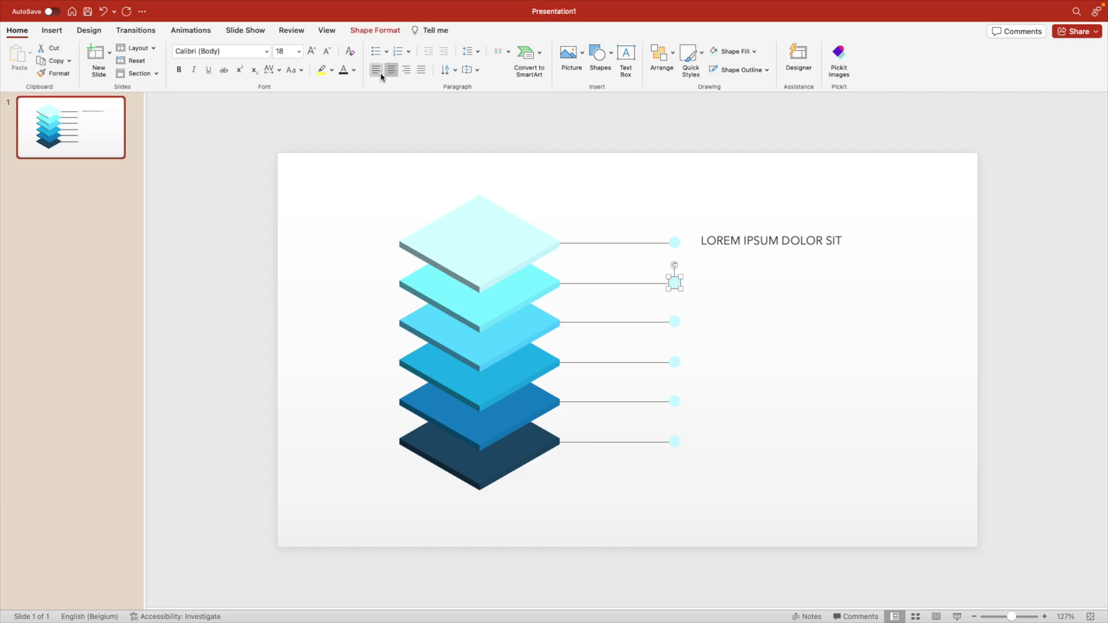
pyautogui.click(754, 51)
pyautogui.click(778, 102)
pyautogui.click(674, 326)
pyautogui.click(753, 52)
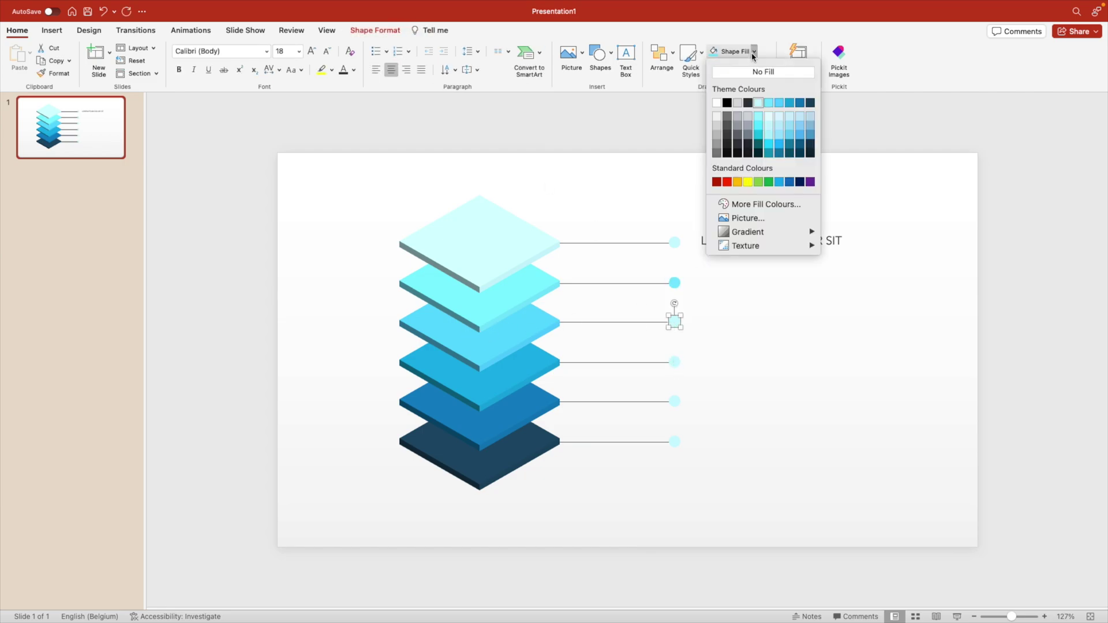
pyautogui.click(779, 103)
# - Colour the fourth and fifth dots deeper blue and the sixth dot dark navy
pyautogui.click(675, 362)
pyautogui.click(754, 51)
pyautogui.click(789, 103)
pyautogui.click(674, 401)
pyautogui.click(681, 444)
pyautogui.click(741, 52)
pyautogui.click(702, 247)
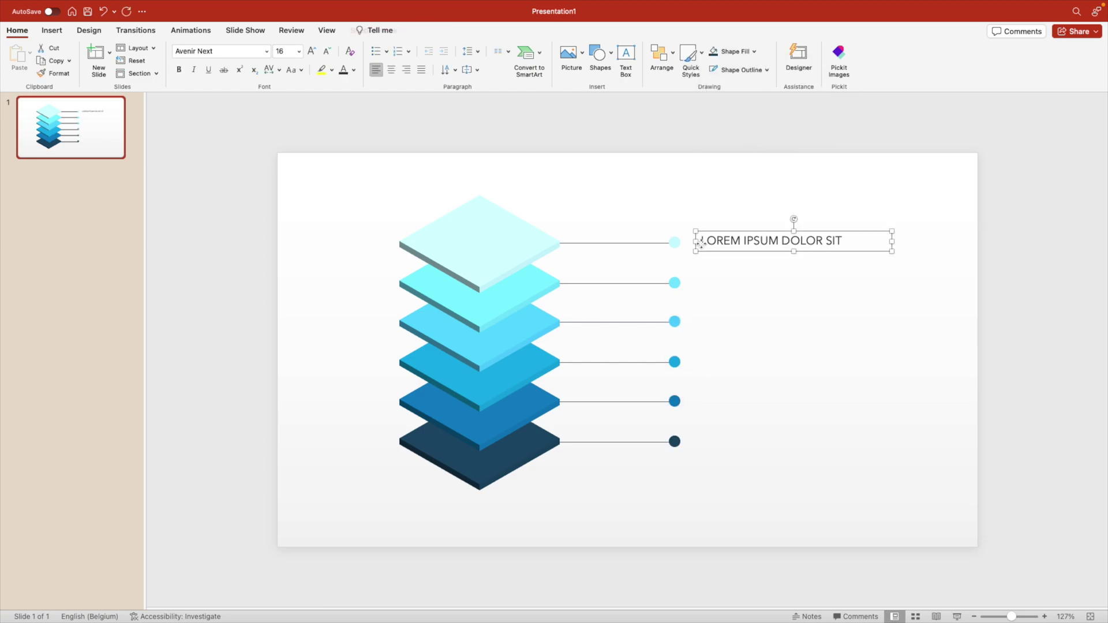
# - Copy the LOREM IPSUM DOLOR SIT label down beside each lower dot
pyautogui.moveTo(748, 252); pyautogui.dragTo(748, 297)
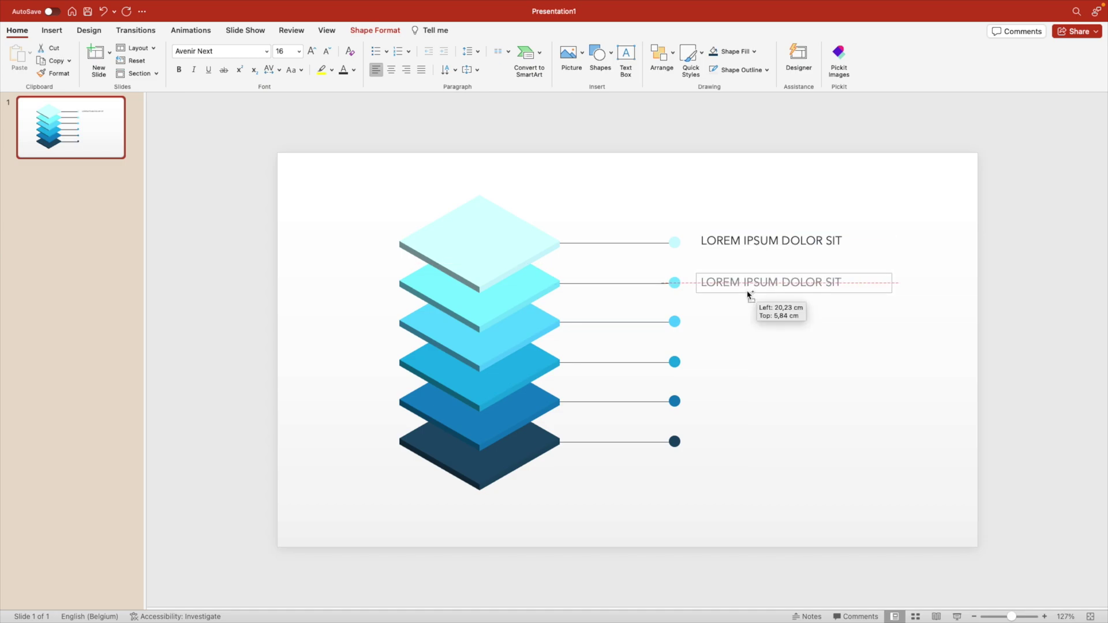
pyautogui.keyDown('shift'); pyautogui.click(750, 249); pyautogui.keyUp('shift')
pyautogui.moveTo(751, 249); pyautogui.dragTo(749, 410)
# - Create a narrow, centred, bold number '1' just above the top connector
pyautogui.moveTo(740, 240)
pyautogui.mouseDown()
pyautogui.moveTo(679, 238)
pyautogui.moveTo(654, 211)
pyautogui.mouseUp()
pyautogui.hotkey('ctrl', 'a')
pyautogui.write('1')
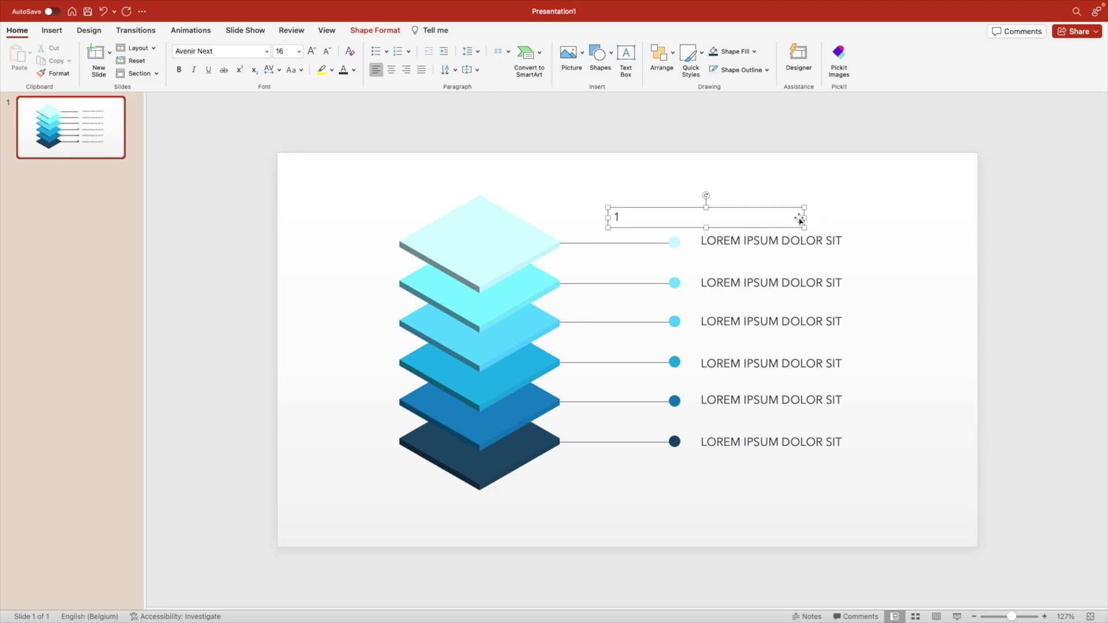
pyautogui.moveTo(800, 219); pyautogui.dragTo(634, 218)
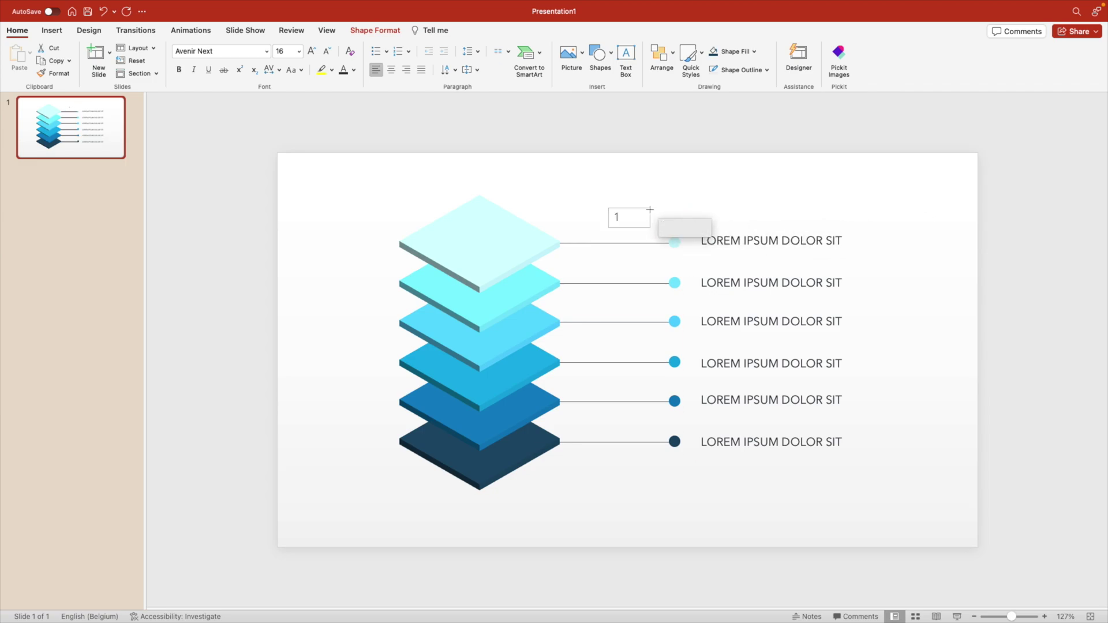
pyautogui.click(391, 74)
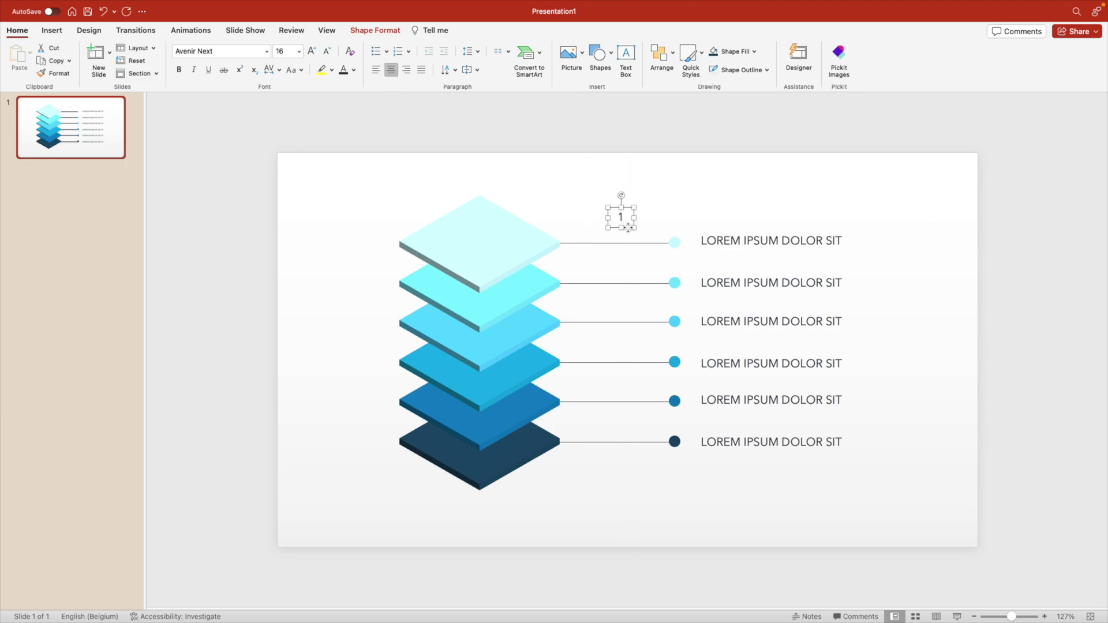
pyautogui.moveTo(628, 227); pyautogui.dragTo(621, 243)
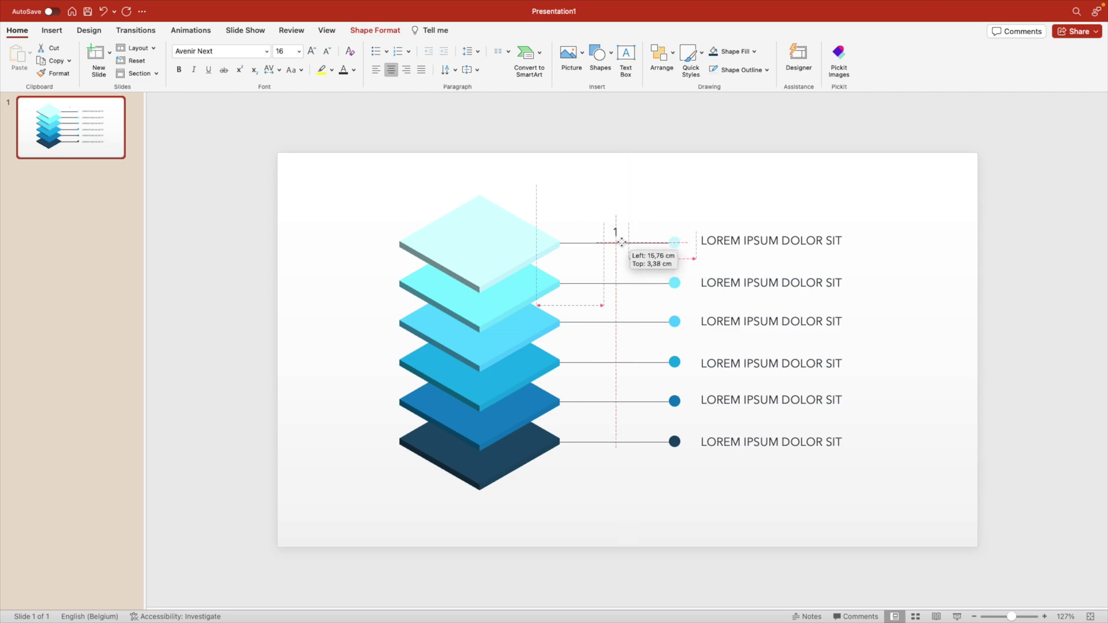
pyautogui.click(310, 53)
pyautogui.hotkey('ctrl', 'b')
# - Duplicate the number down to the remaining connector rows for renumbering
pyautogui.moveTo(626, 226); pyautogui.dragTo(623, 386)
pyautogui.moveTo(623, 387); pyautogui.dragTo(624, 425)
pyautogui.doubleClick(616, 271)
# - Shift the whole layered diagram down slightly
pyautogui.moveTo(945, 502); pyautogui.dragTo(314, 185)
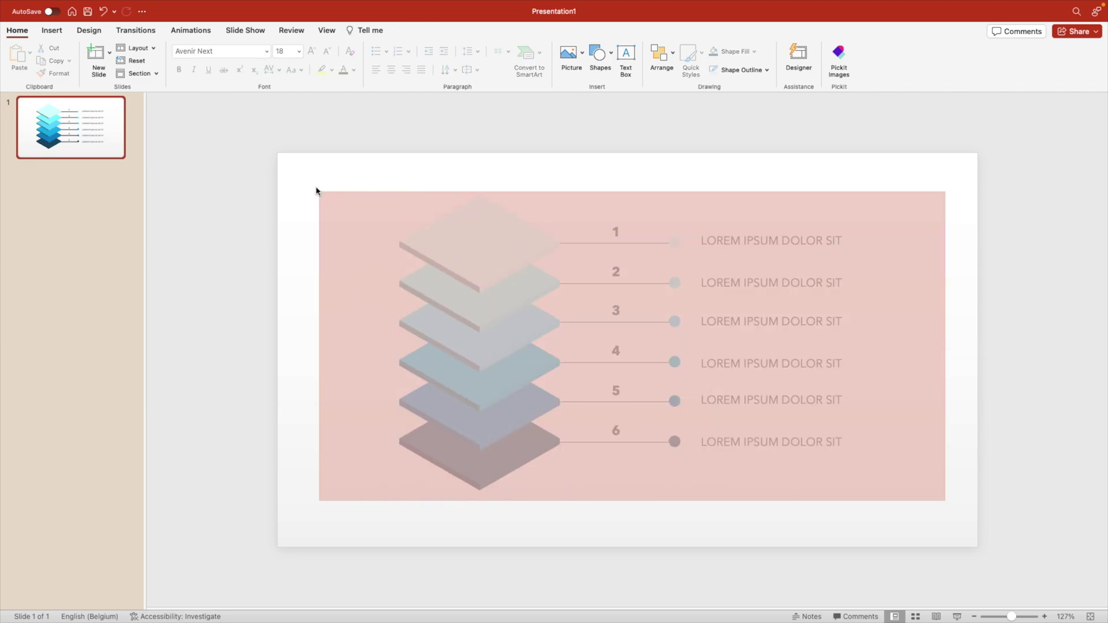
pyautogui.moveTo(503, 243); pyautogui.dragTo(503, 261)
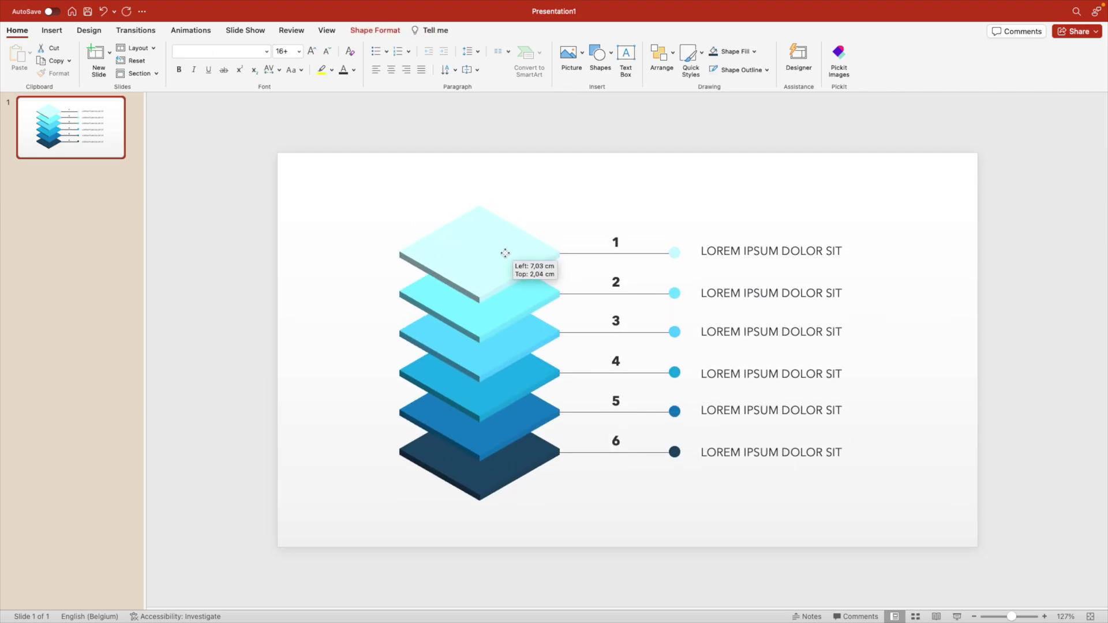
pyautogui.click(607, 175)
# - Add a text box above the diagram reading 'LAYER DATA INPUT'
pyautogui.click(625, 58)
pyautogui.moveTo(472, 173); pyautogui.dragTo(783, 204)
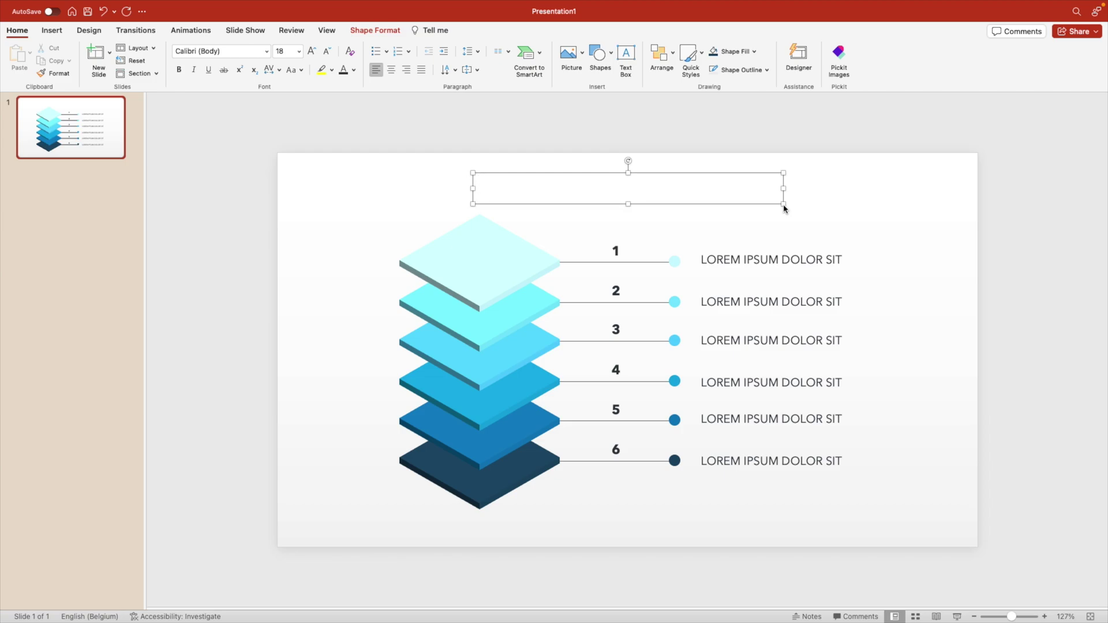
pyautogui.write('LAYER DATA INPUT')
pyautogui.press('super+a')
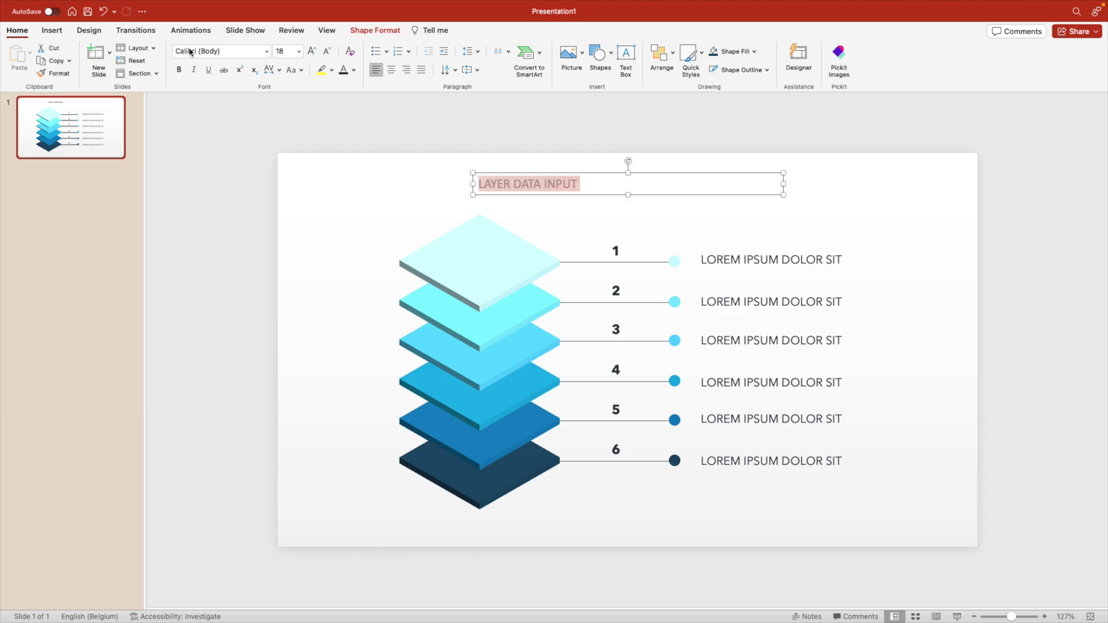
# - Format the title as Avenir Next Bold, 40 pt, with a new text colour
pyautogui.click(190, 52)
pyautogui.write('Avenir Next')
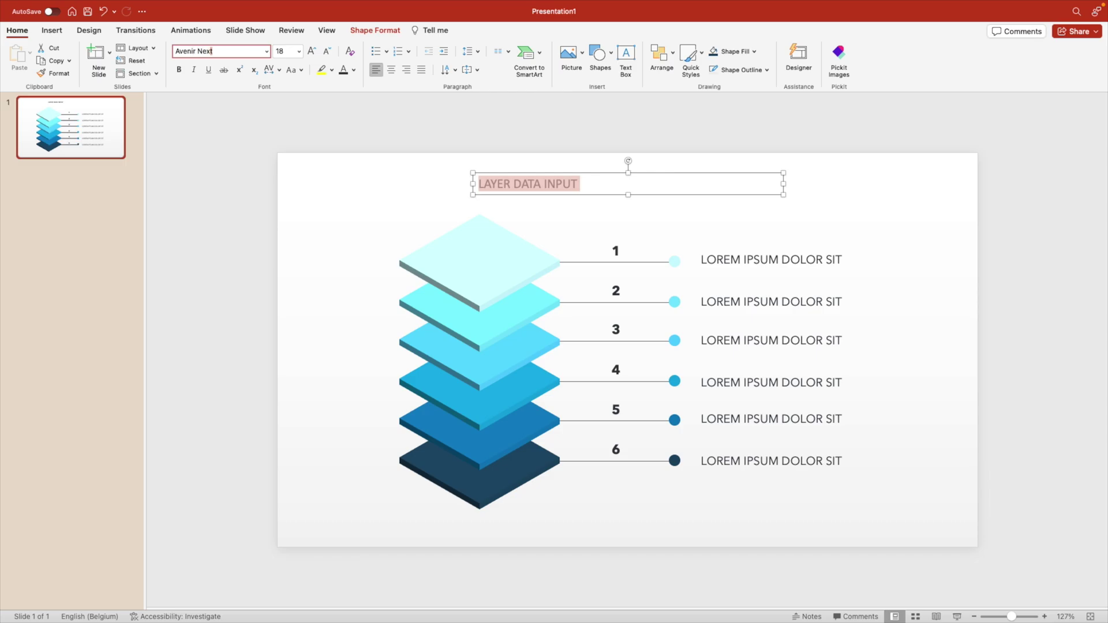
pyautogui.click(266, 51)
pyautogui.moveTo(223, 152)
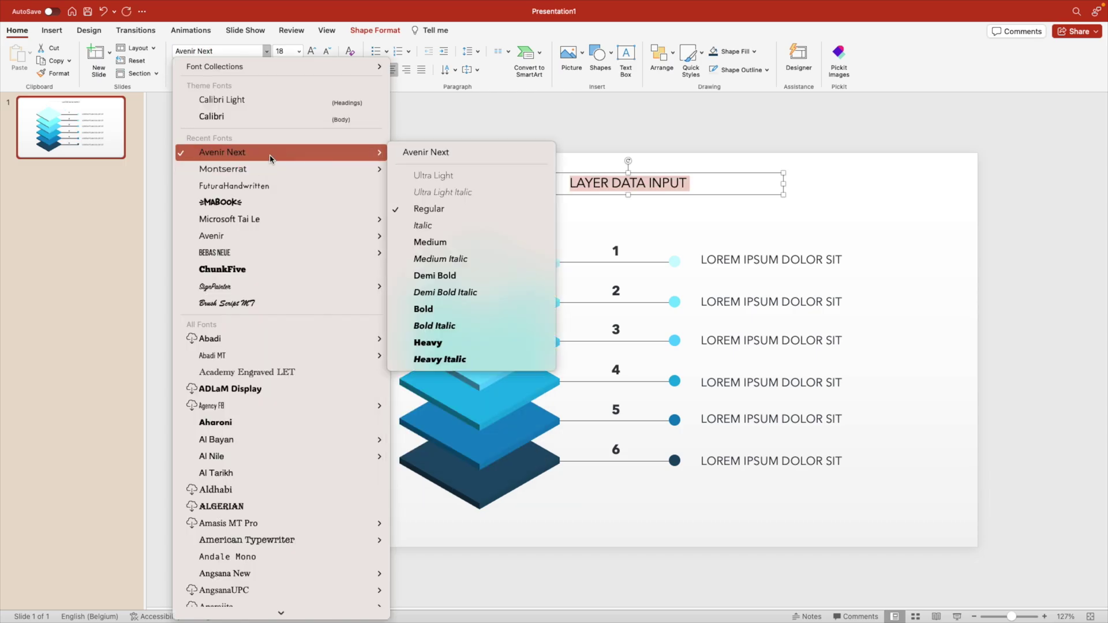
pyautogui.click(462, 309)
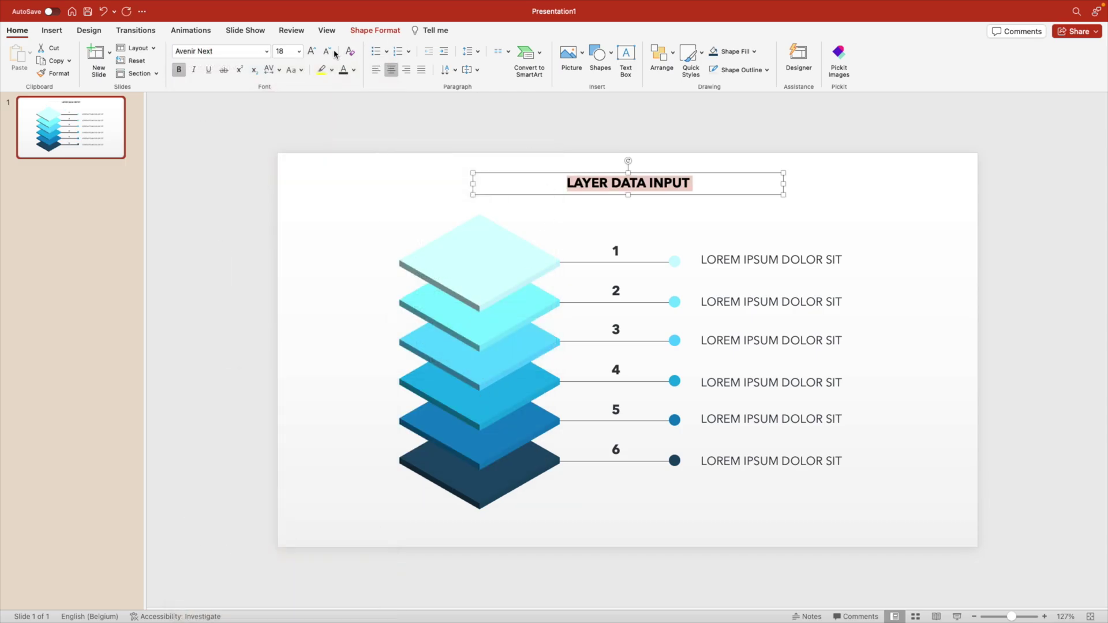
pyautogui.click(316, 51)
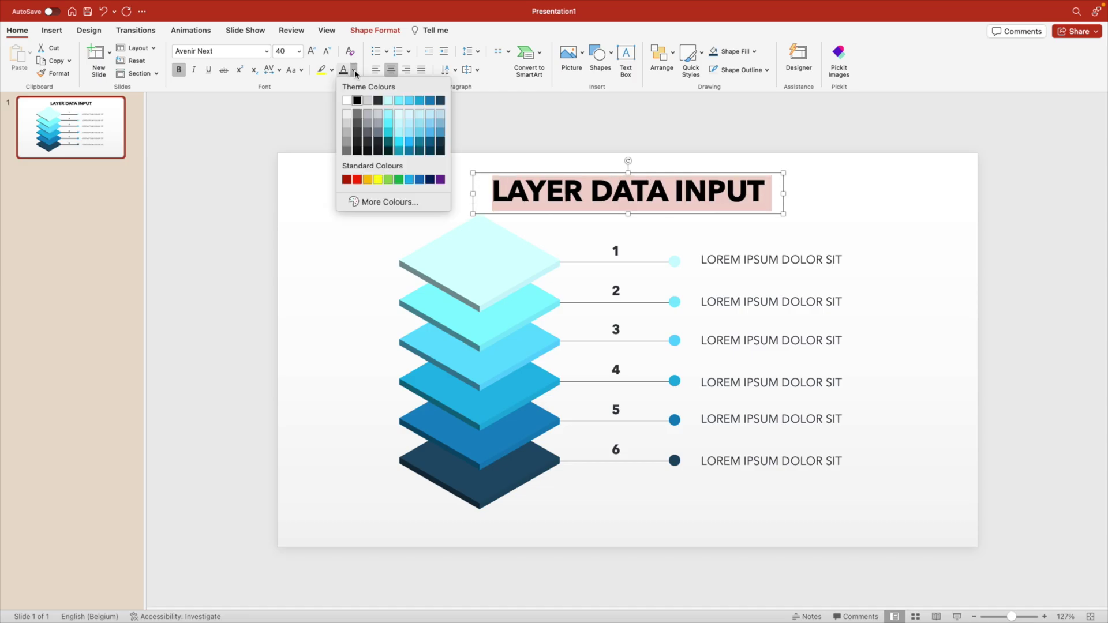
pyautogui.click(354, 70)
pyautogui.click(369, 109)
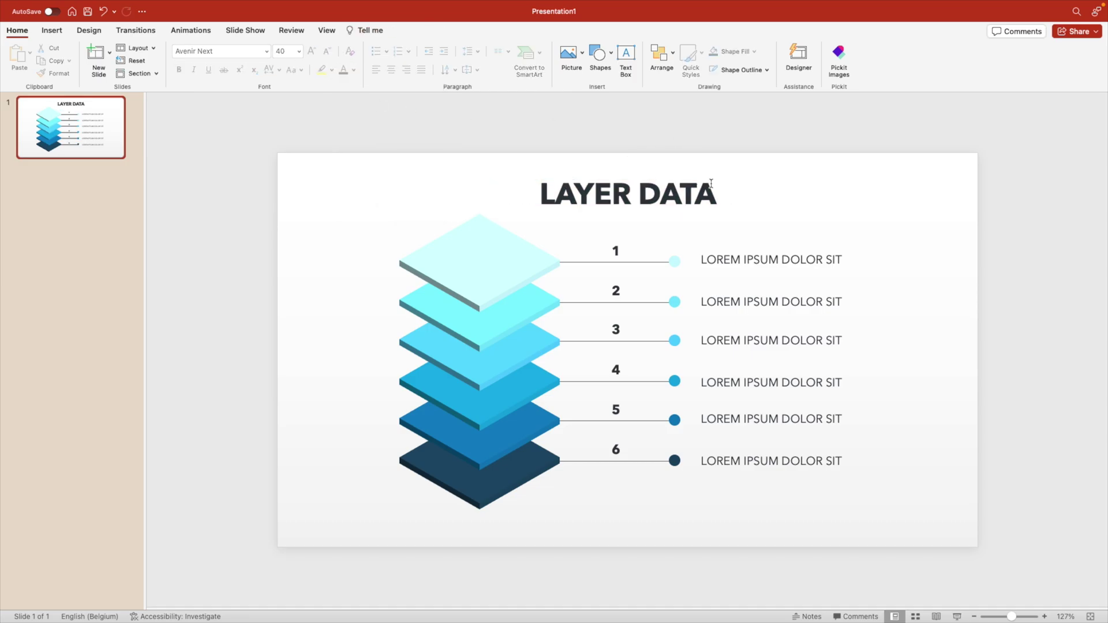
pyautogui.moveTo(948, 495)
pyautogui.mouseDown()
pyautogui.moveTo(323, 199)
pyautogui.moveTo(994, 553)
pyautogui.mouseUp()
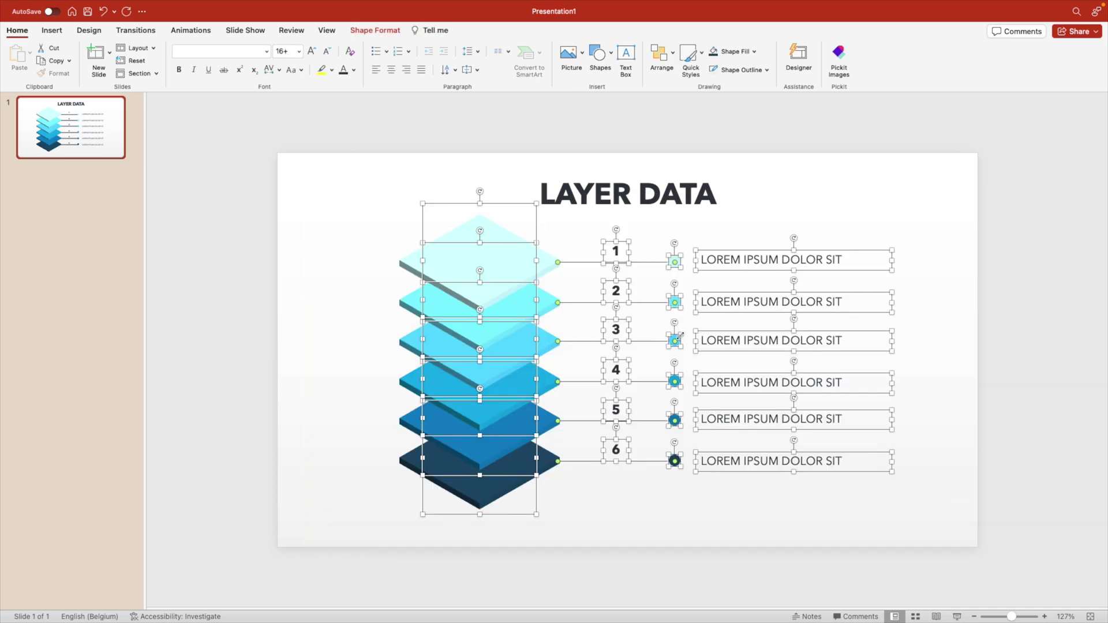
pyautogui.click(992, 386)
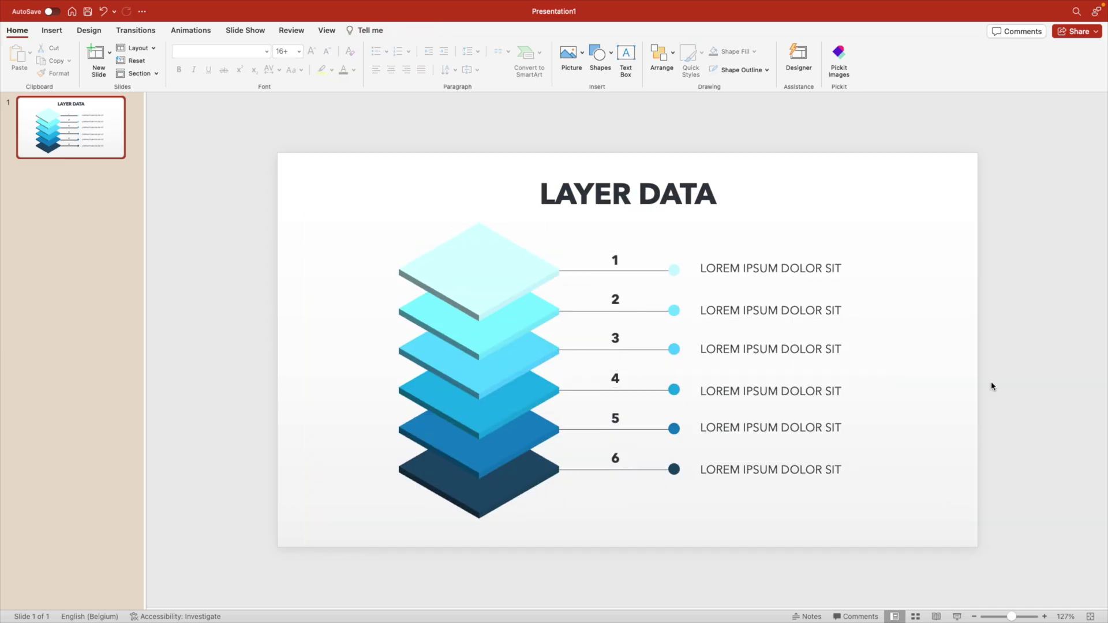
# - Select all six stacked layer tiles and bring up their Format Shape settings
pyautogui.click(494, 260)
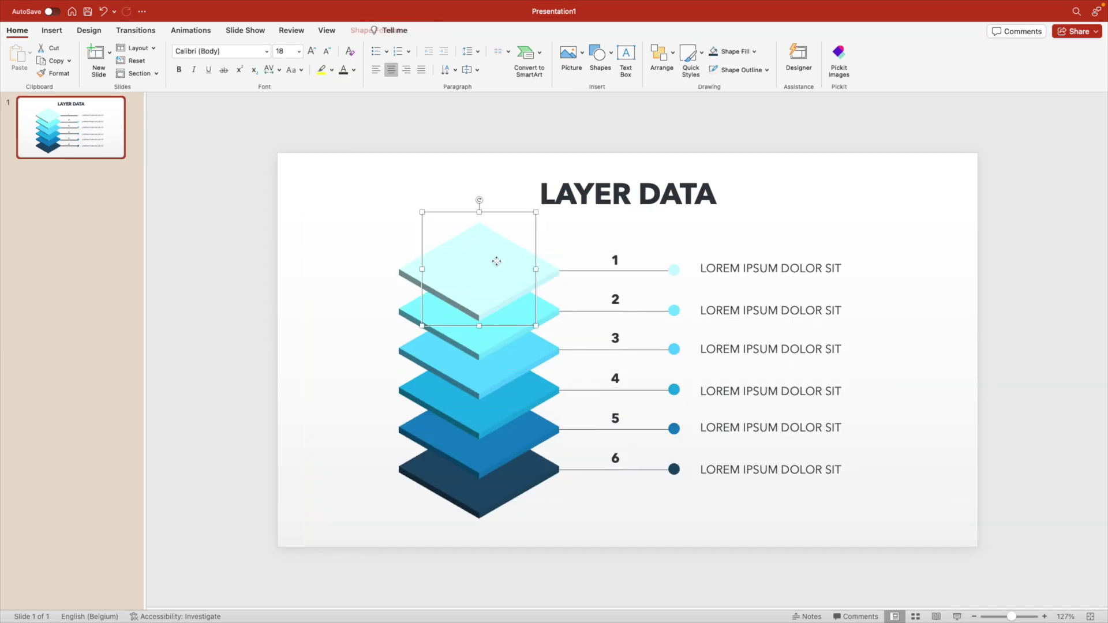
pyautogui.keyDown('shift'); pyautogui.click(479, 332); pyautogui.keyUp('shift')
pyautogui.keyDown('shift'); pyautogui.click(488, 375); pyautogui.keyUp('shift')
pyautogui.keyDown('shift'); pyautogui.click(491, 427); pyautogui.keyUp('shift')
pyautogui.keyDown('shift'); pyautogui.click(499, 496); pyautogui.keyUp('shift')
pyautogui.rightClick(498, 496)
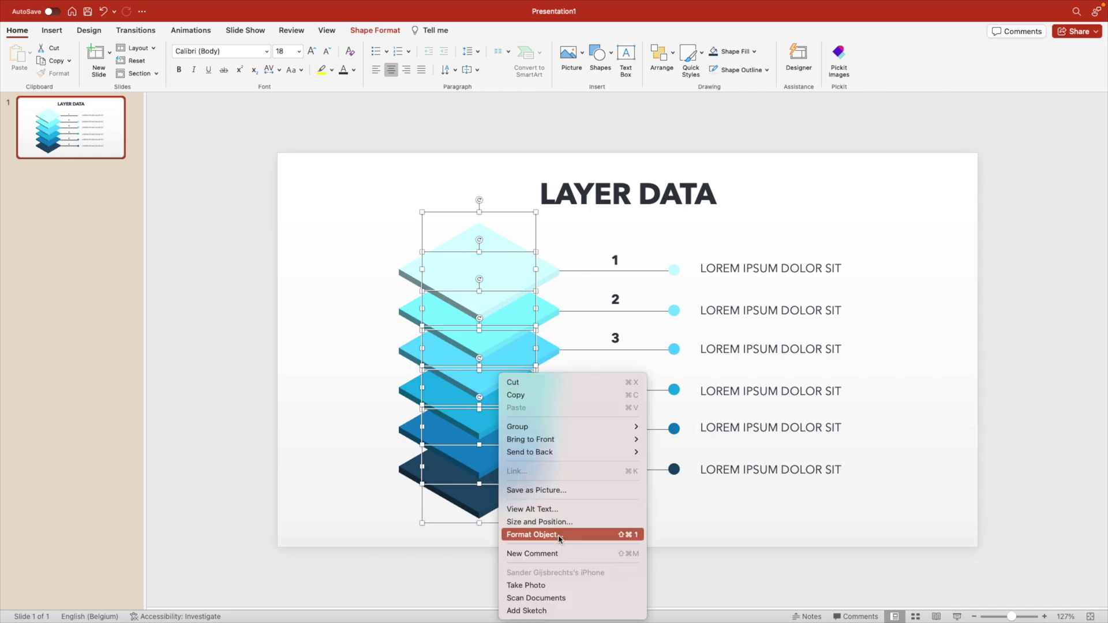
pyautogui.click(535, 534)
# - Apply a soft outer shadow preset beneath the six layers
pyautogui.click(1039, 121)
pyautogui.click(976, 123)
pyautogui.click(978, 149)
pyautogui.click(974, 169)
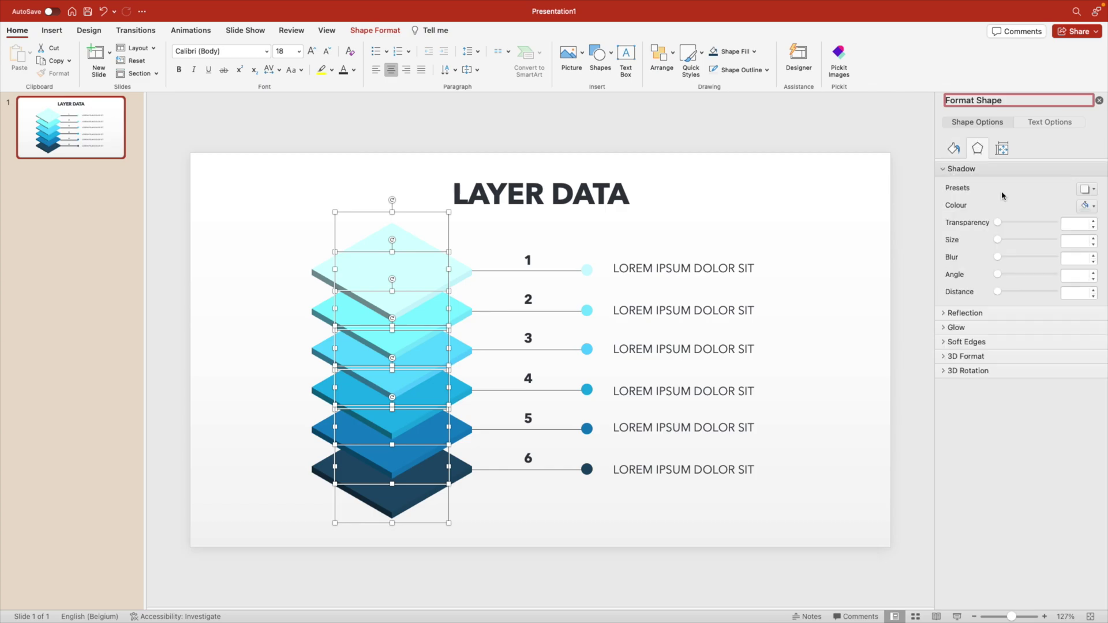
pyautogui.click(1085, 191)
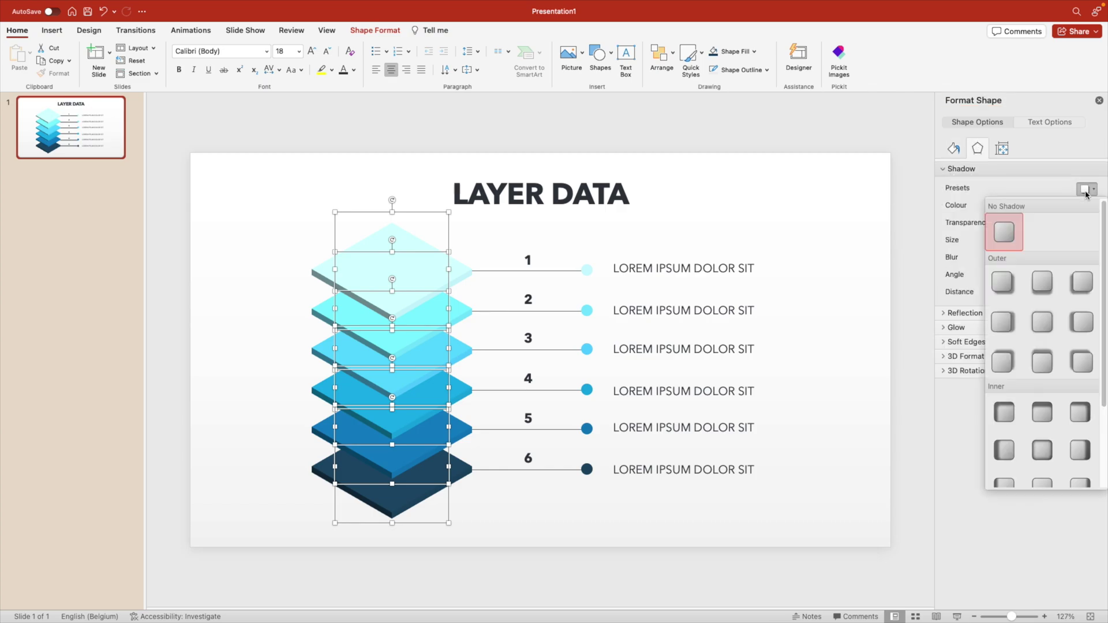
pyautogui.click(1041, 283)
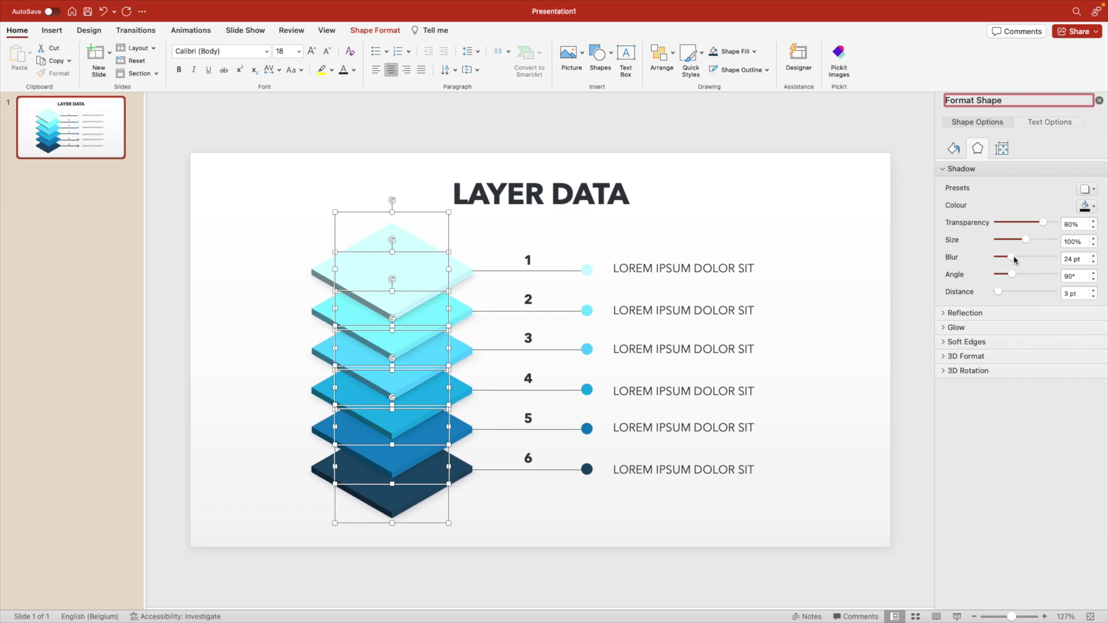
pyautogui.click(83, 167)
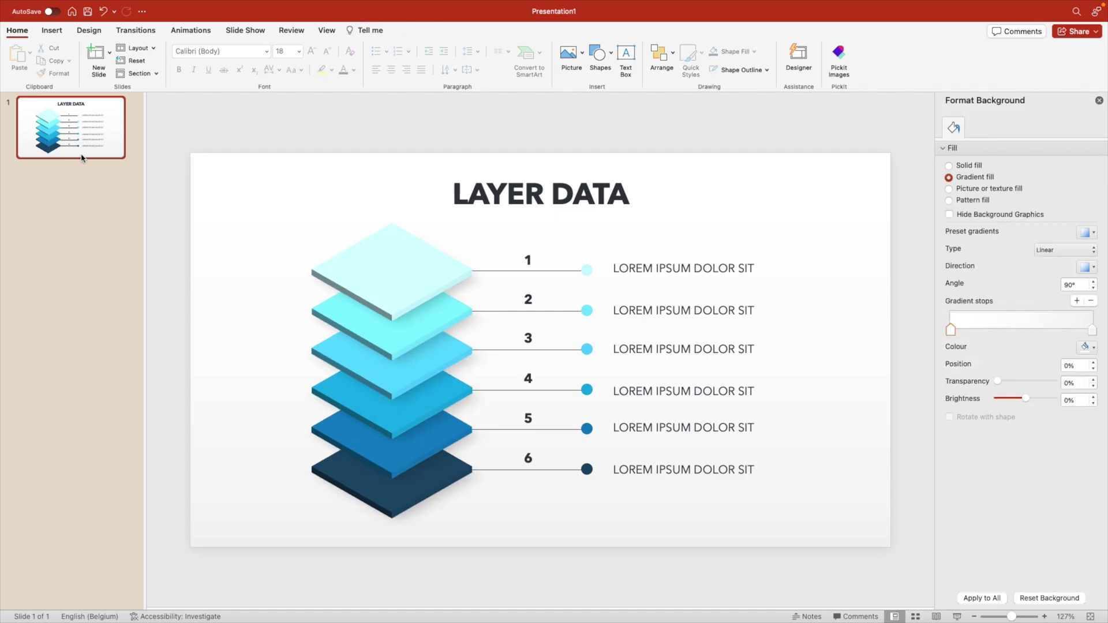
# - Duplicate the first slide and change its six layers to oval discs
pyautogui.rightClick(80, 134)
pyautogui.click(101, 207)
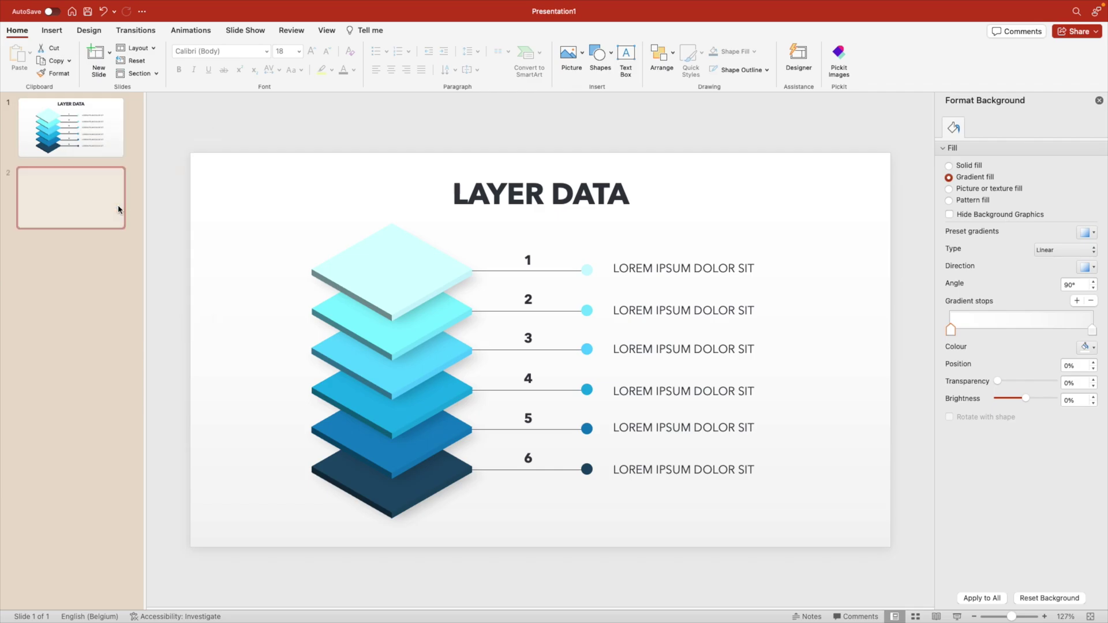
pyautogui.moveTo(209, 185)
pyautogui.mouseDown()
pyautogui.moveTo(489, 469)
pyautogui.moveTo(530, 553)
pyautogui.mouseUp()
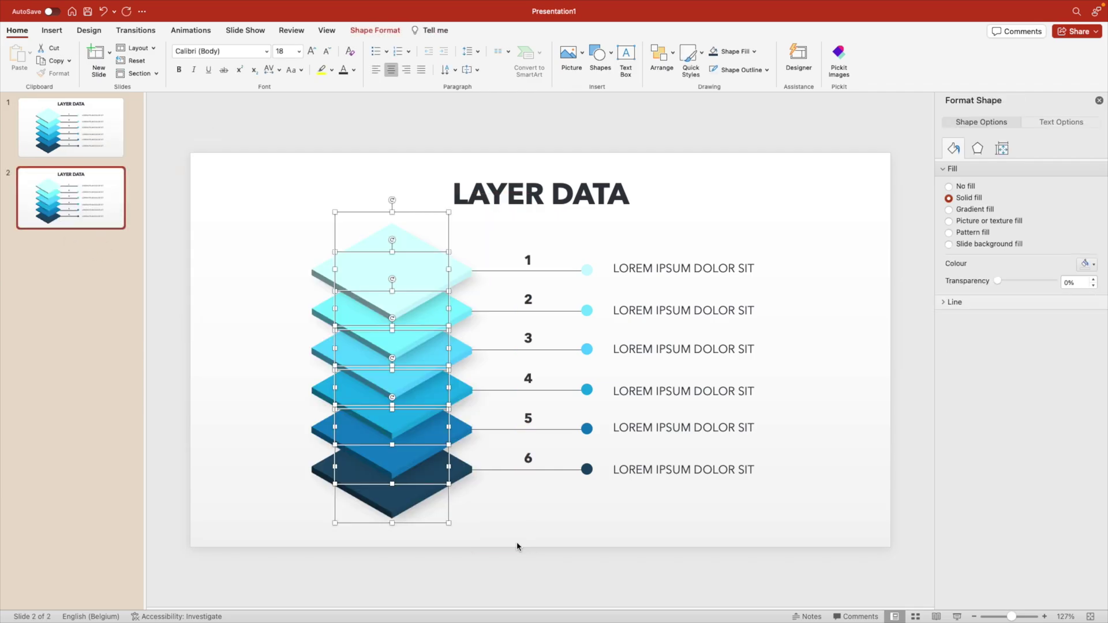
pyautogui.click(363, 31)
pyautogui.click(171, 52)
pyautogui.moveTo(172, 68)
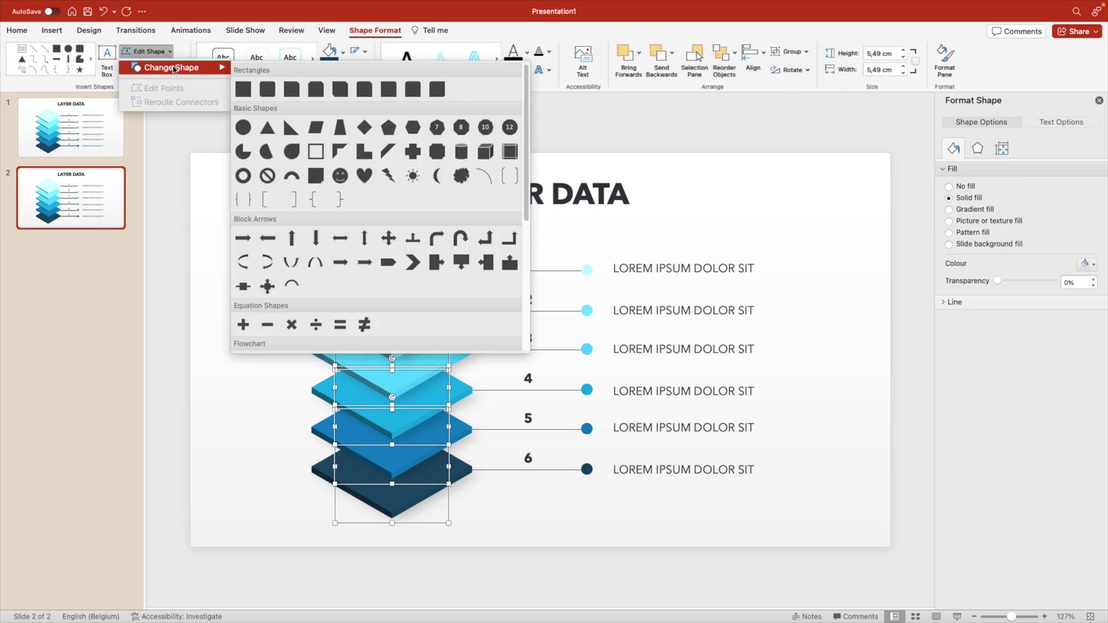
pyautogui.click(241, 129)
pyautogui.click(225, 405)
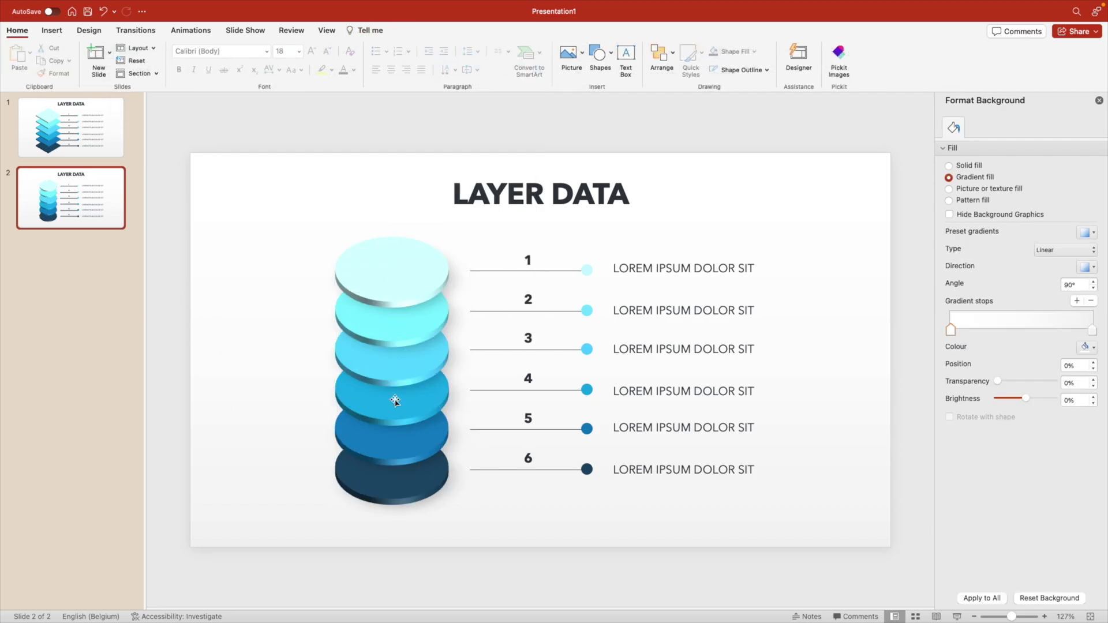
# - Group the six connector lines and stretch them left to meet the discs
pyautogui.moveTo(277, 227); pyautogui.dragTo(343, 320)
pyautogui.click(484, 468)
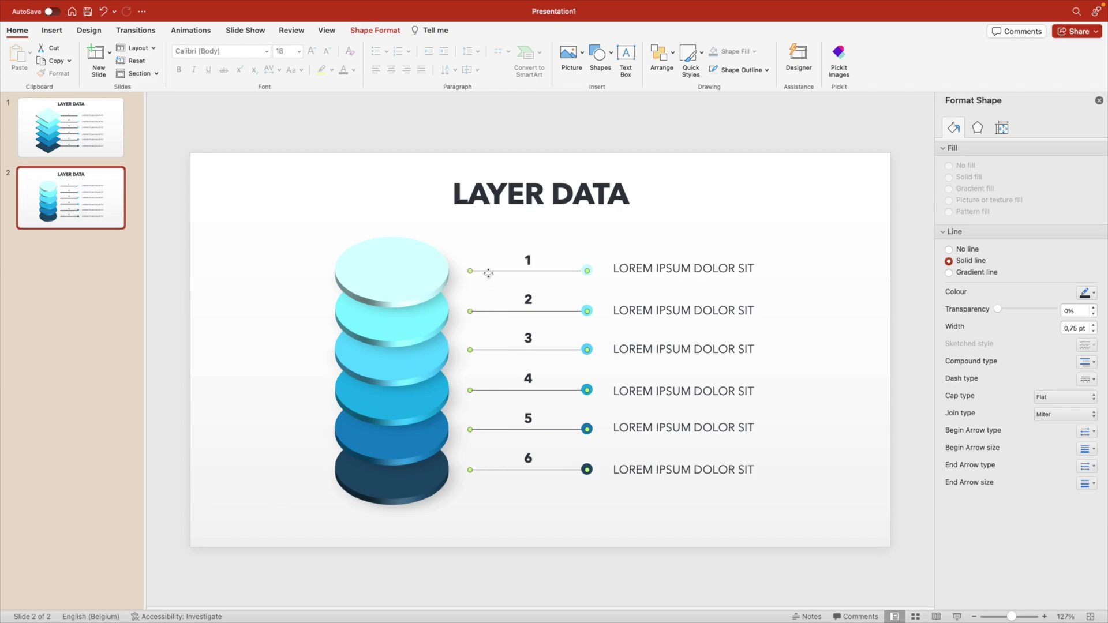
pyautogui.keyDown('shift'); pyautogui.click(470, 271); pyautogui.keyUp('shift')
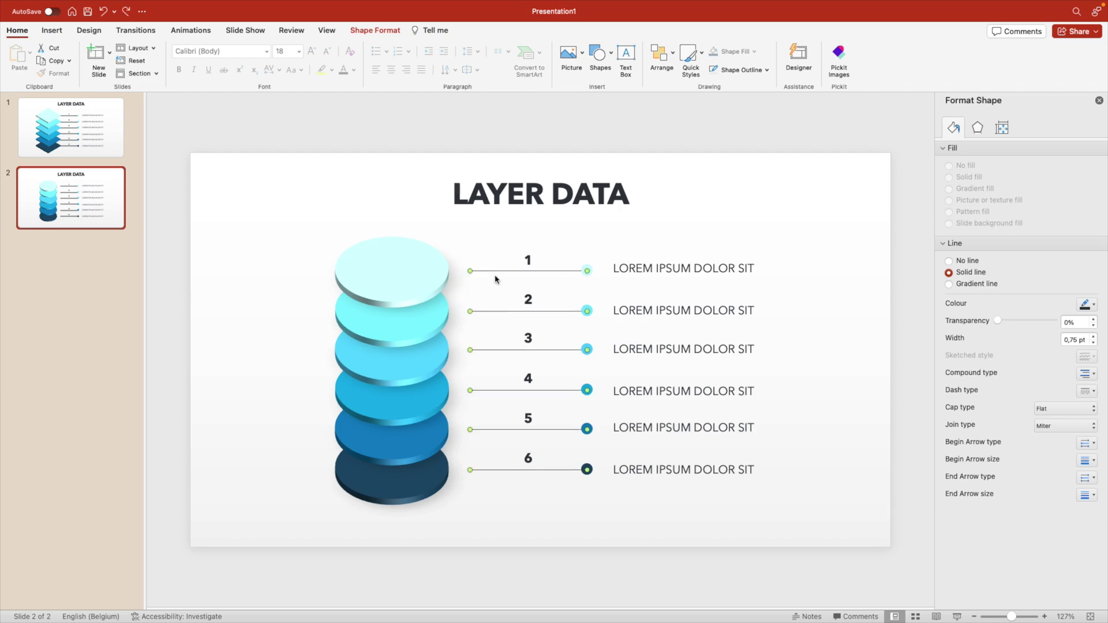
pyautogui.hotkey('ctrl', 'g')
pyautogui.moveTo(459, 370); pyautogui.dragTo(430, 370)
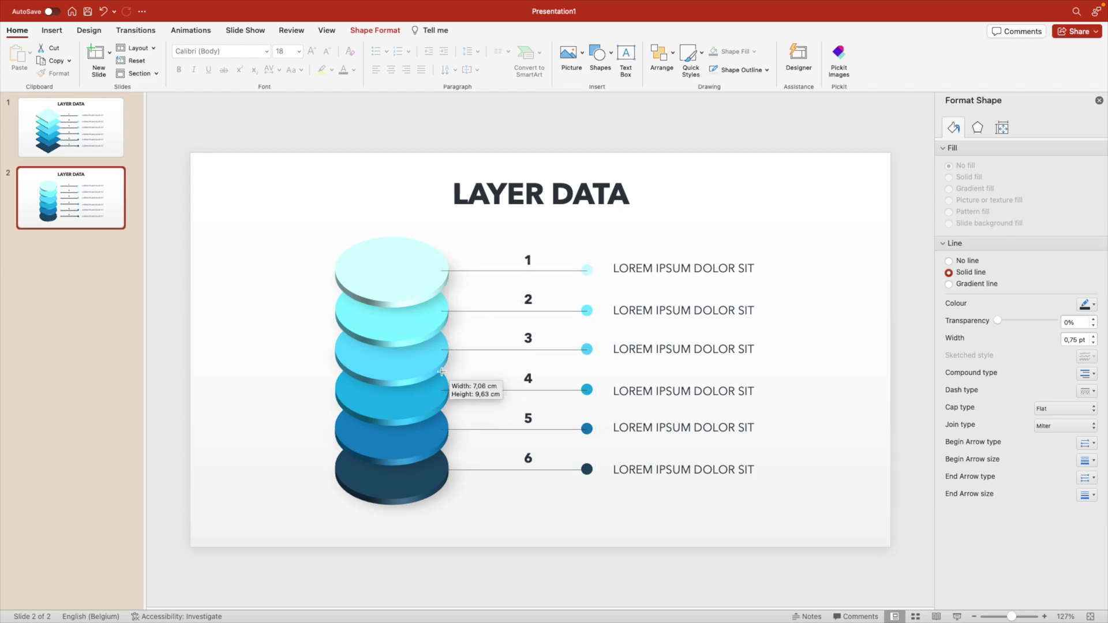
# - Try resizing the discs into a taper, then undo the latest resize
pyautogui.click(447, 323)
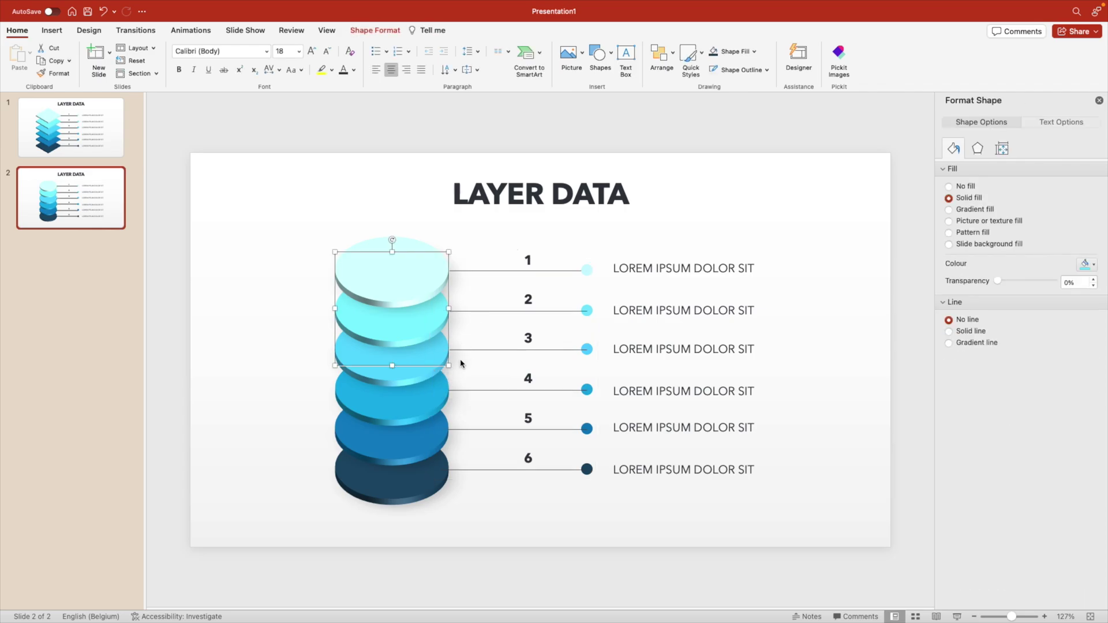
pyautogui.moveTo(458, 364); pyautogui.dragTo(462, 367)
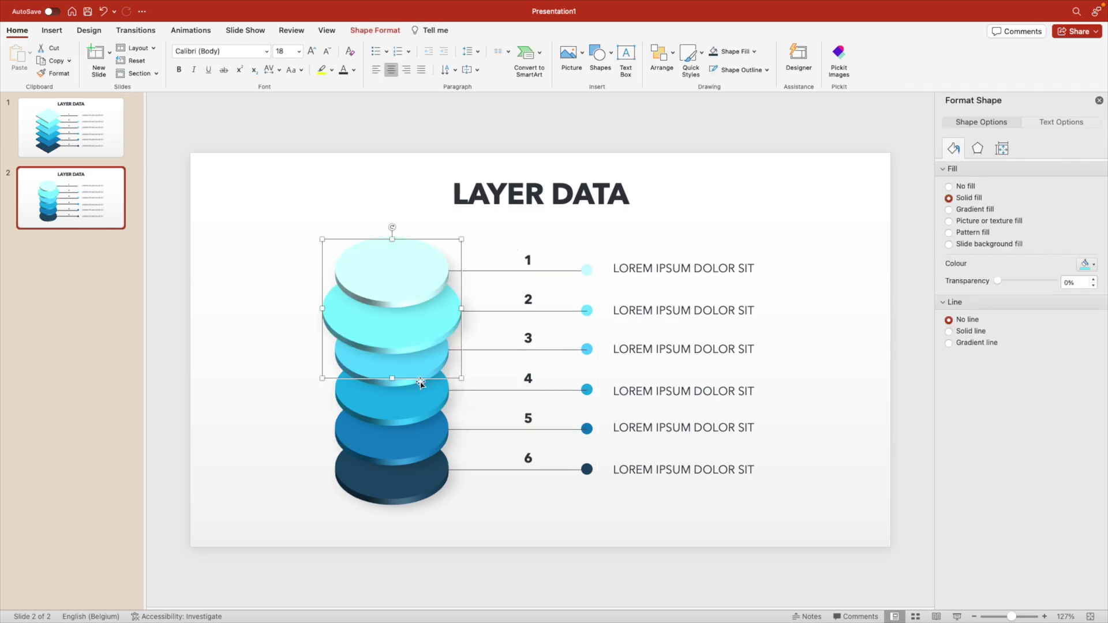
pyautogui.click(414, 383)
pyautogui.moveTo(449, 406); pyautogui.dragTo(469, 416)
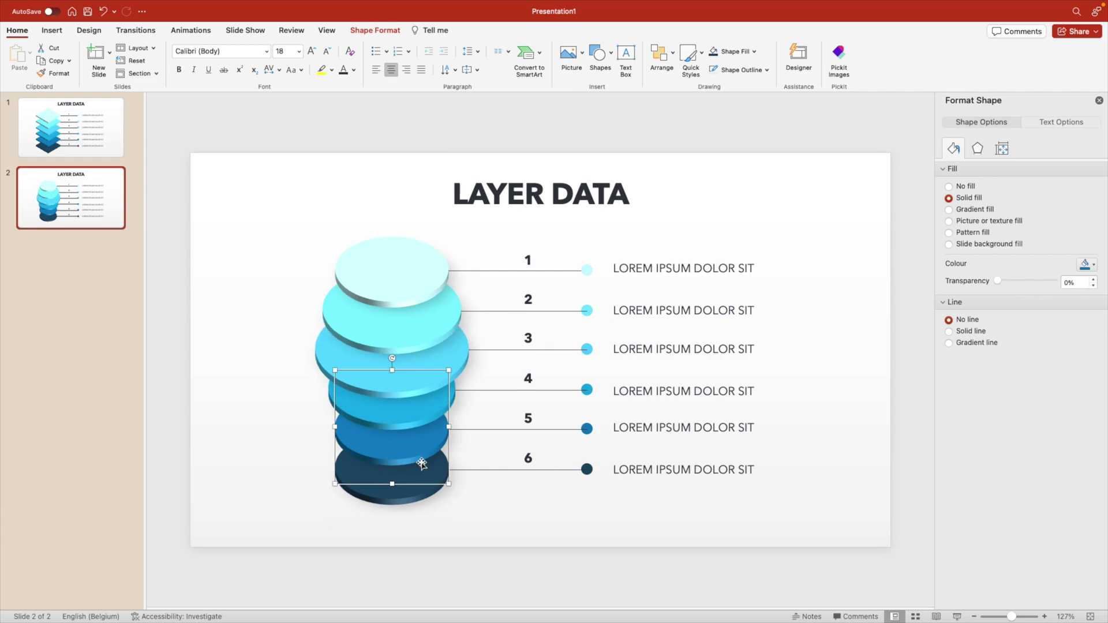
pyautogui.moveTo(455, 523); pyautogui.dragTo(434, 518)
pyautogui.click(434, 518)
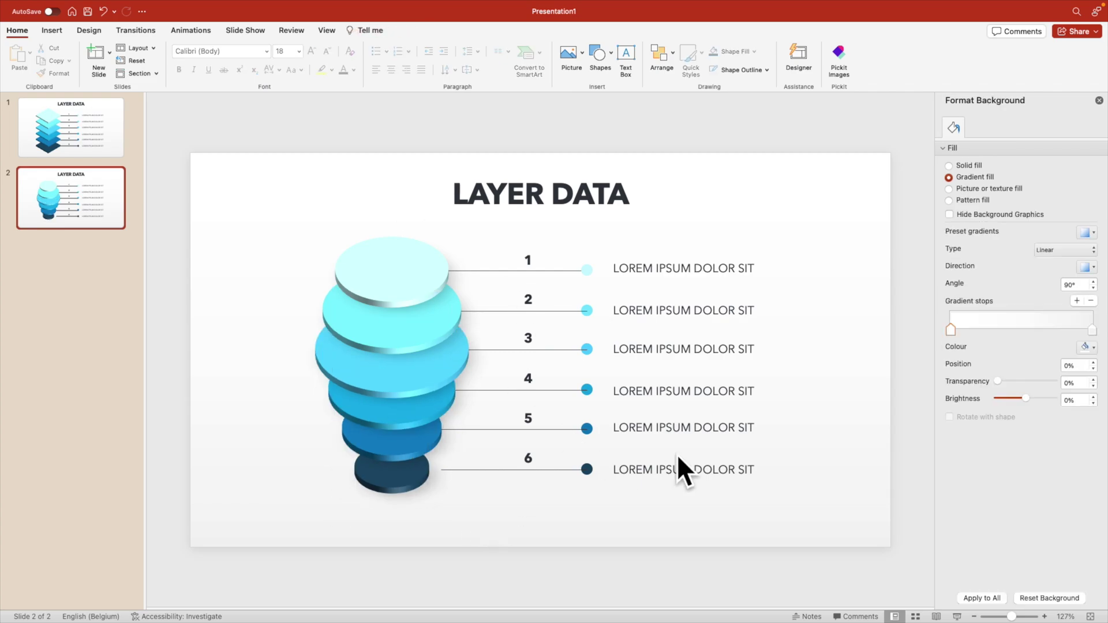
pyautogui.click(408, 302)
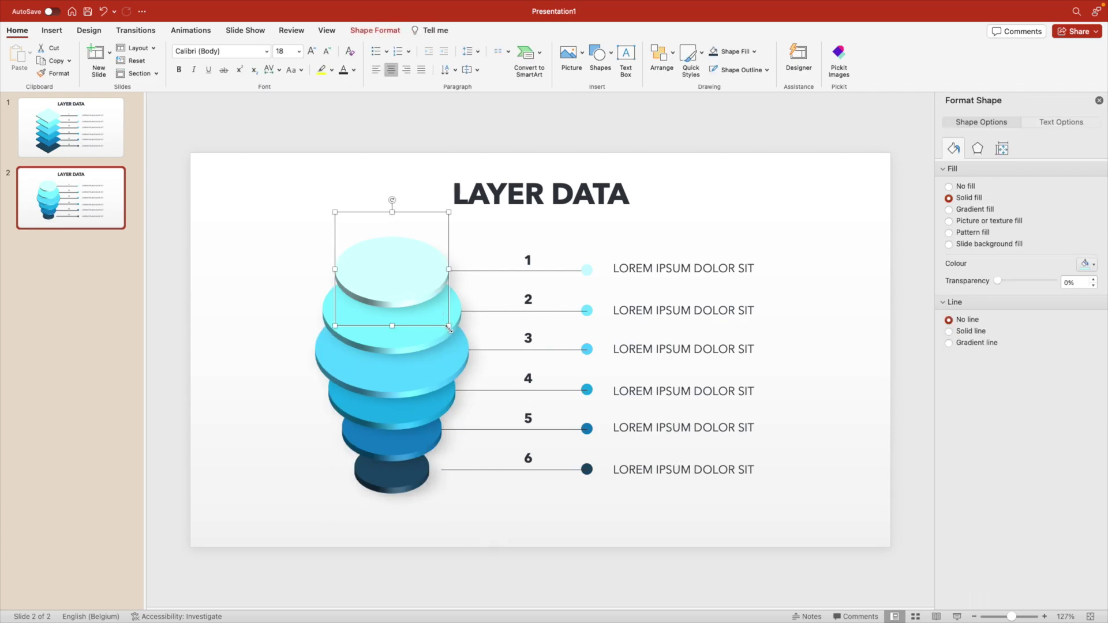
pyautogui.moveTo(451, 326); pyautogui.dragTo(437, 317)
pyautogui.hotkey('ctrl', 'z')
pyautogui.click(279, 402)
# - Revert the disc size changes and duplicate the square-layer first slide
pyautogui.hotkey('ctrl', 'z')
pyautogui.hotkey('ctrl', 'y')
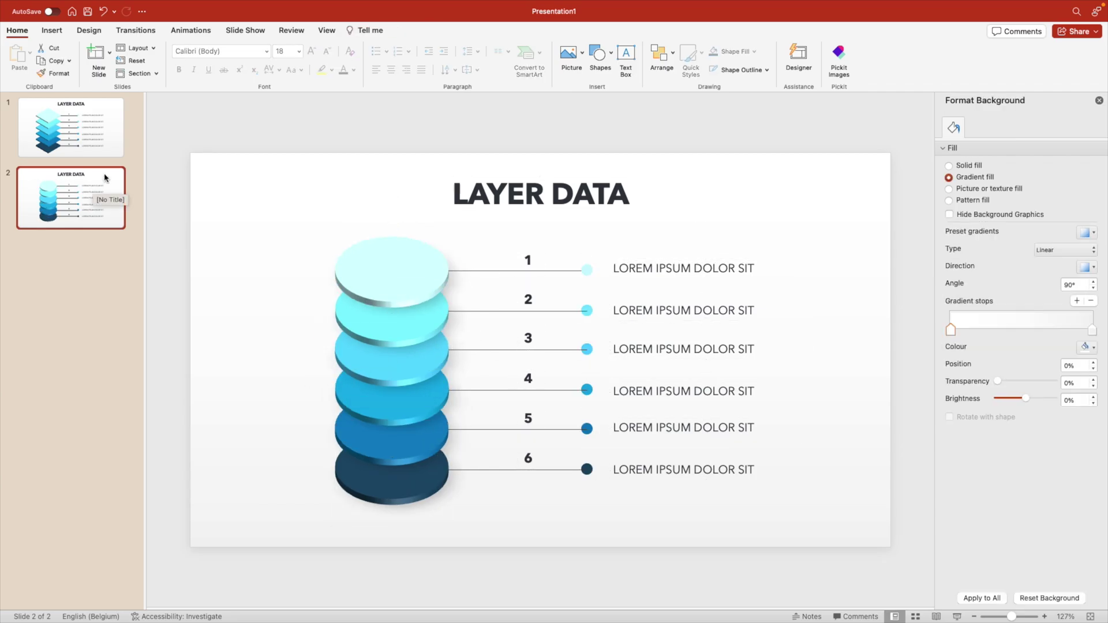
pyautogui.click(104, 145)
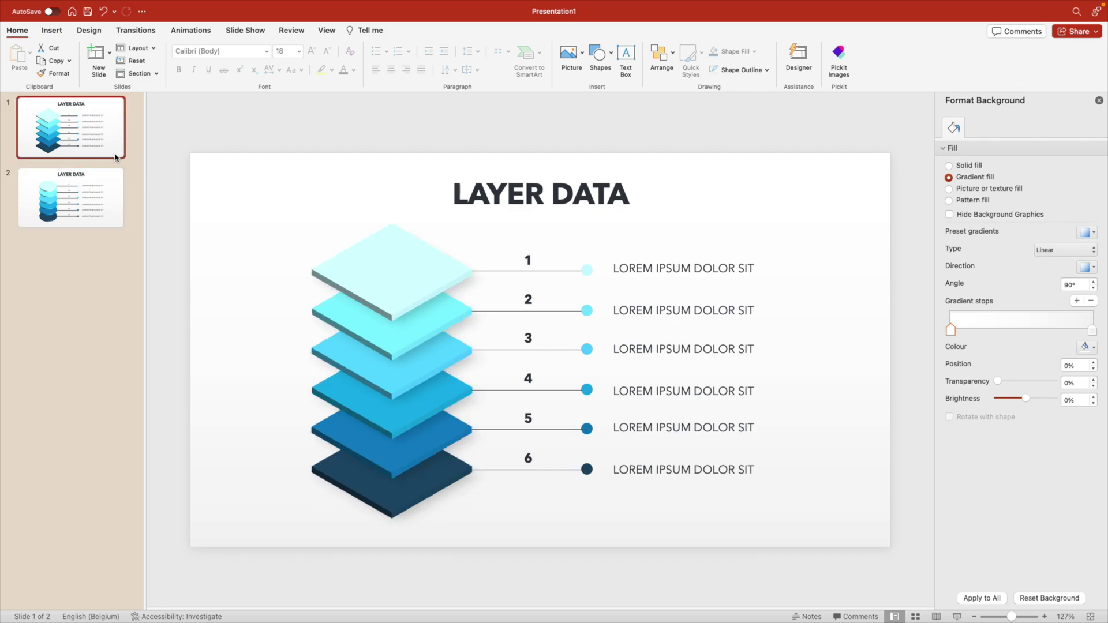
pyautogui.hotkey('ctrl', 'd')
# - Move the layer stack off slide 1 and delete its numbered lines and labels
pyautogui.click(105, 151)
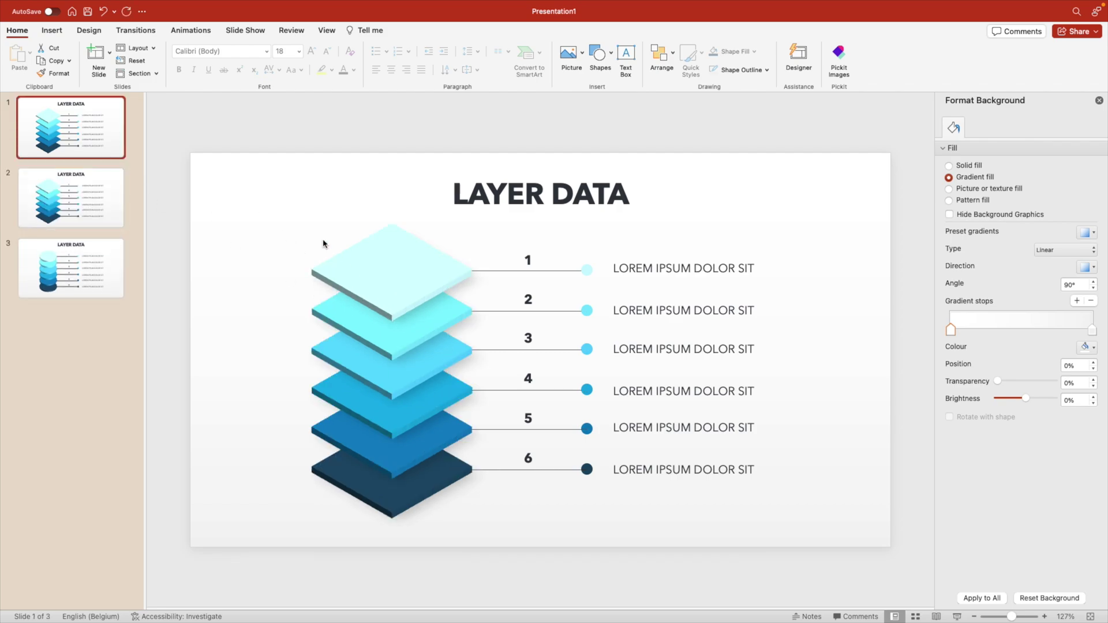
pyautogui.moveTo(253, 196); pyautogui.dragTo(490, 446)
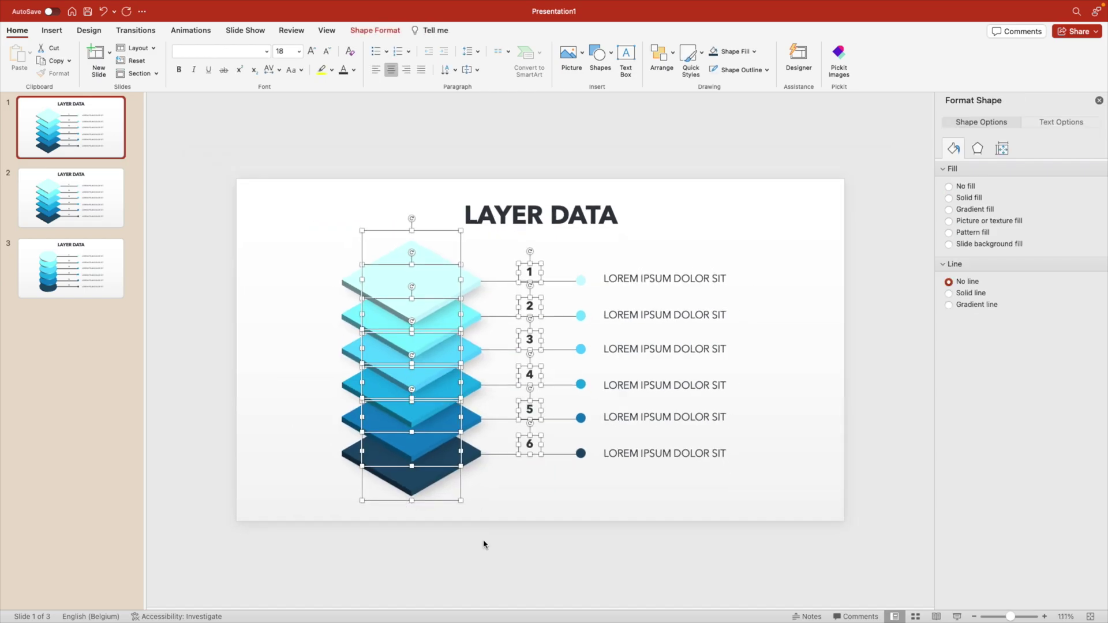
pyautogui.click(271, 147)
pyautogui.moveTo(410, 288); pyautogui.dragTo(268, 300)
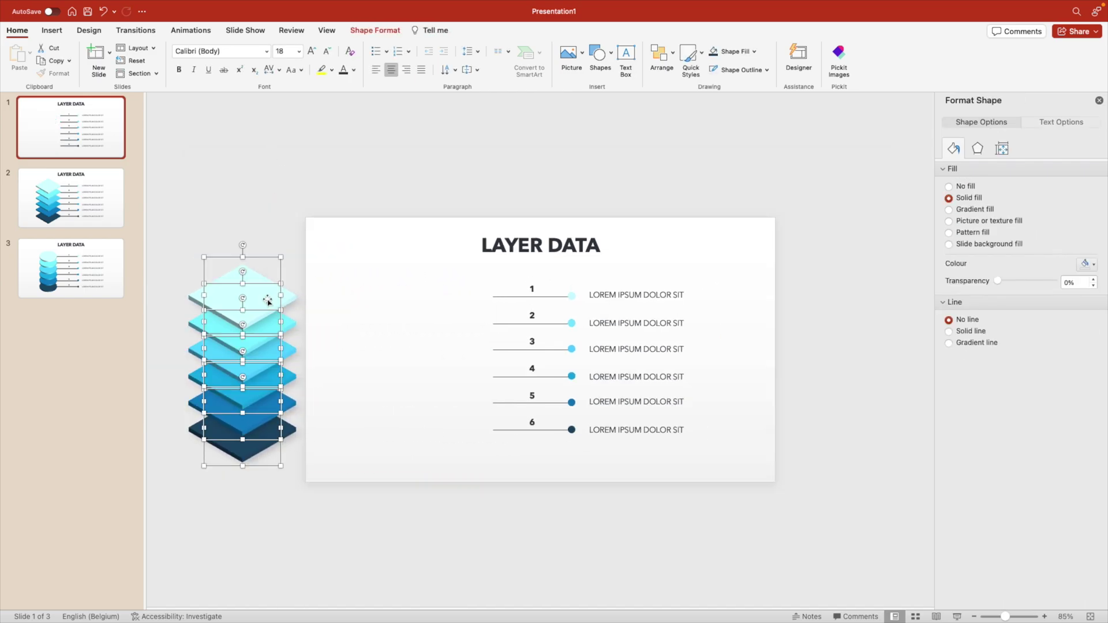
pyautogui.scroll(-2, 274, 427)
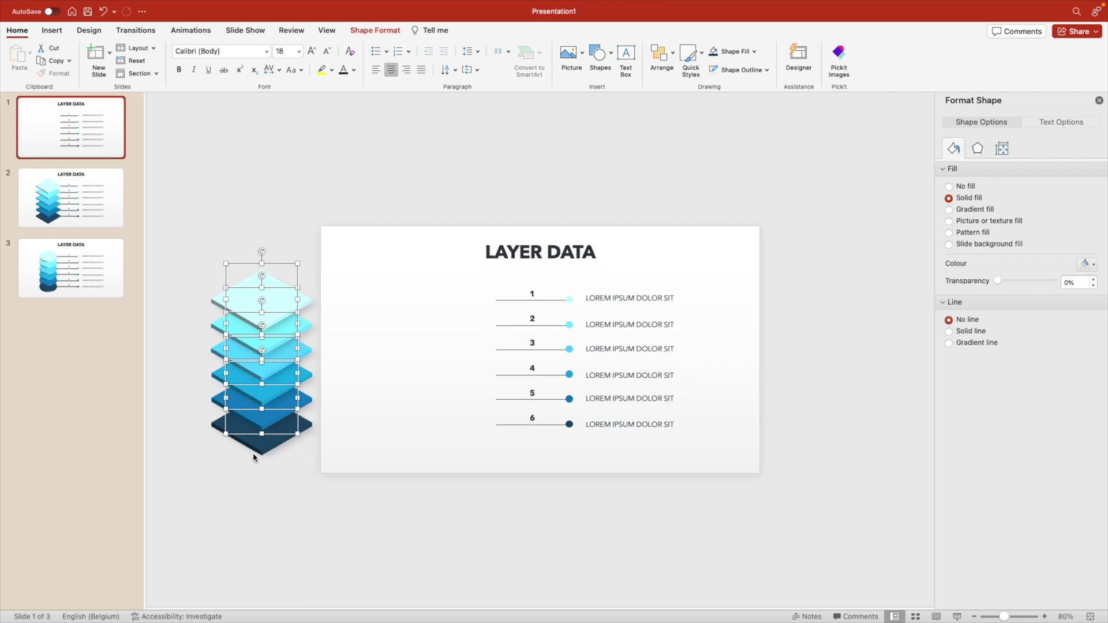
pyautogui.moveTo(291, 413)
pyautogui.mouseDown()
pyautogui.moveTo(267, 413)
pyautogui.moveTo(185, 309)
pyautogui.mouseUp()
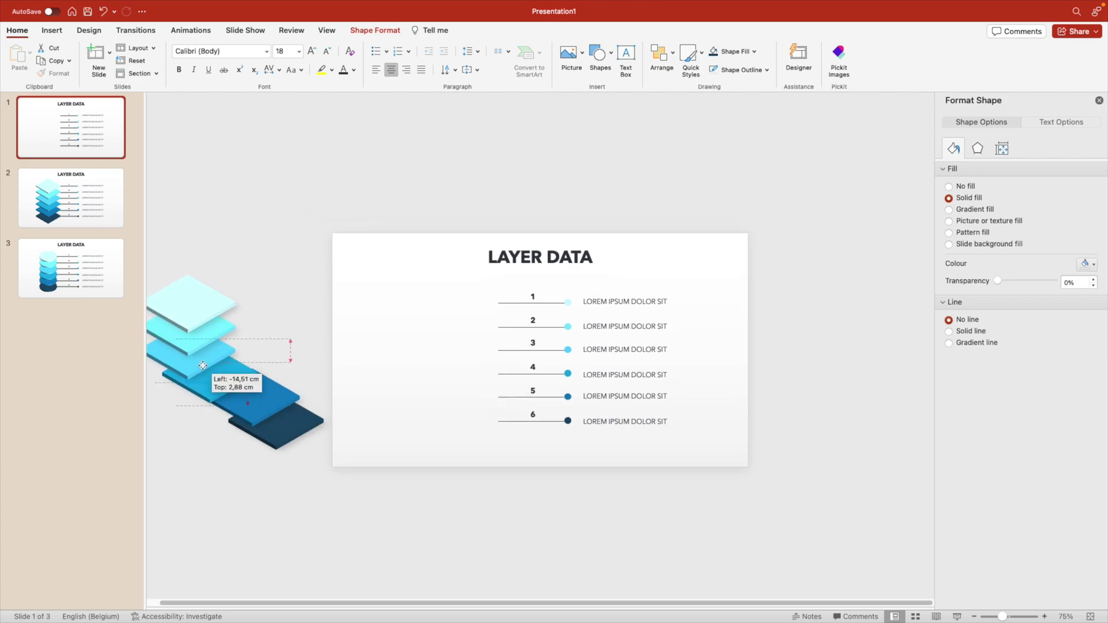
pyautogui.moveTo(791, 462); pyautogui.dragTo(449, 266)
pyautogui.press('Delete')
# - Apply a Morph transition to slide 2
pyautogui.click(105, 207)
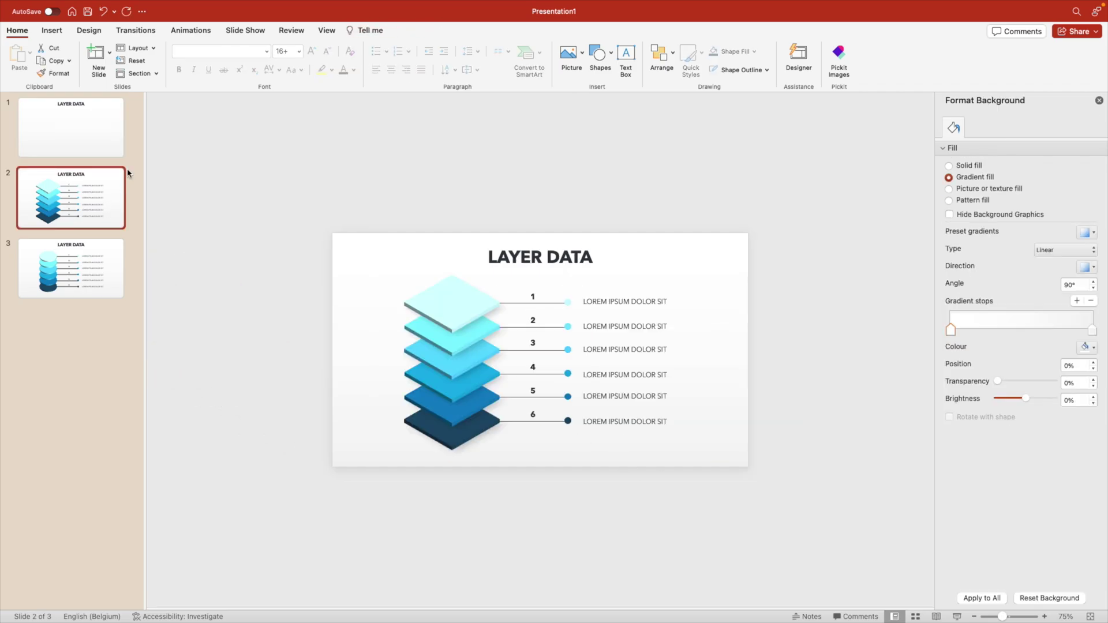
pyautogui.click(138, 30)
pyautogui.click(130, 58)
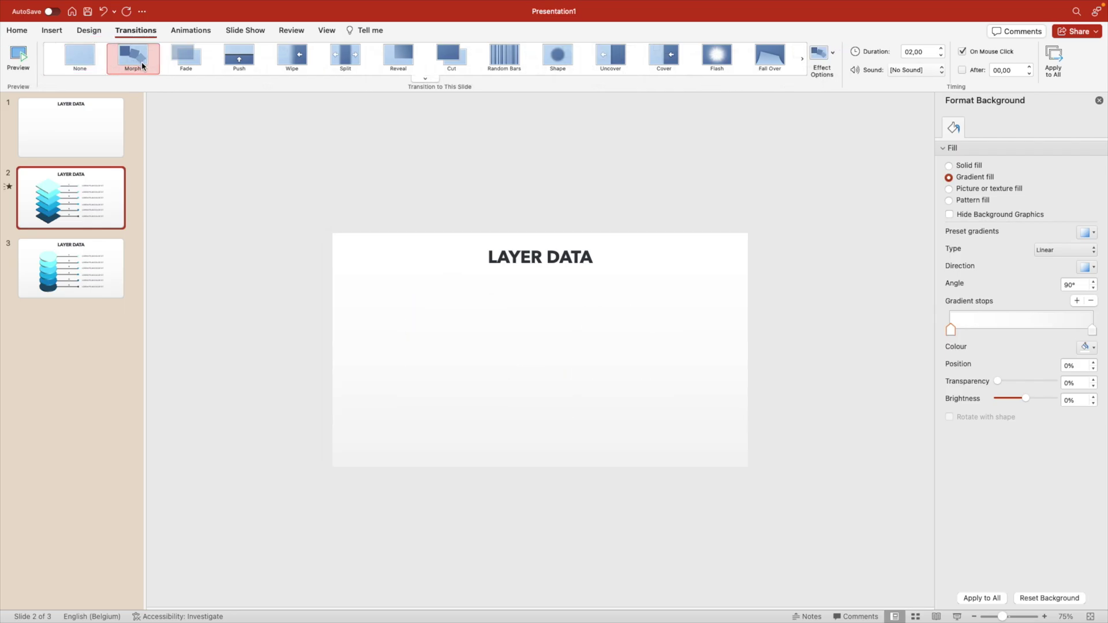